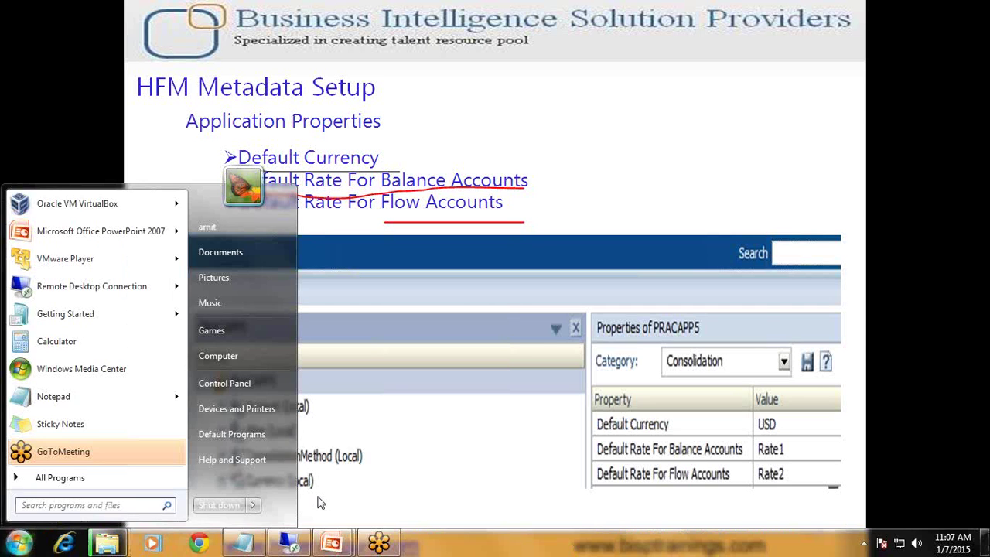
- Switch to the remote Hyperion Financial Management client and open the XML metadata file from C:\HFM Working\Practice Application\03 Metadata
left_click(297, 538)
left_click(244, 541)
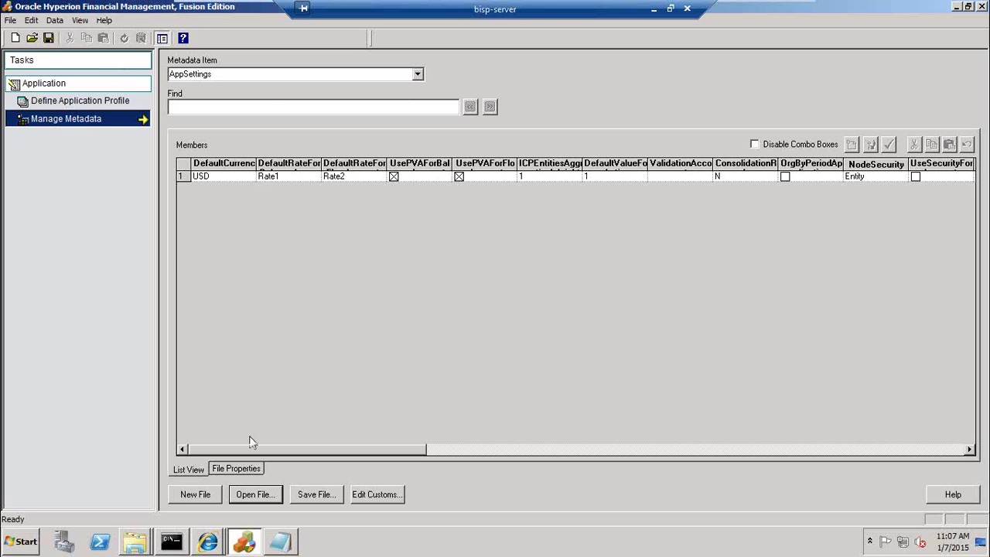
left_click(242, 496)
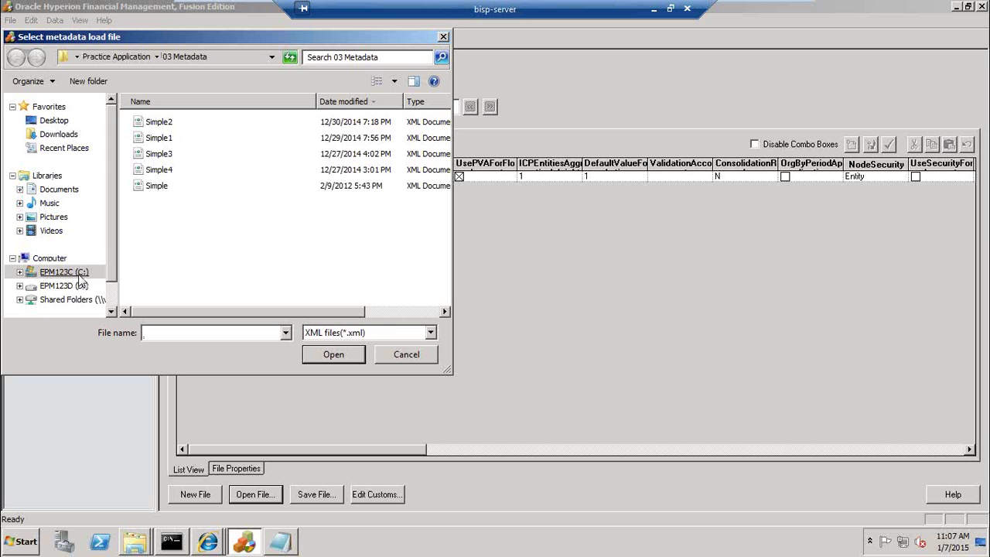
left_click(85, 275)
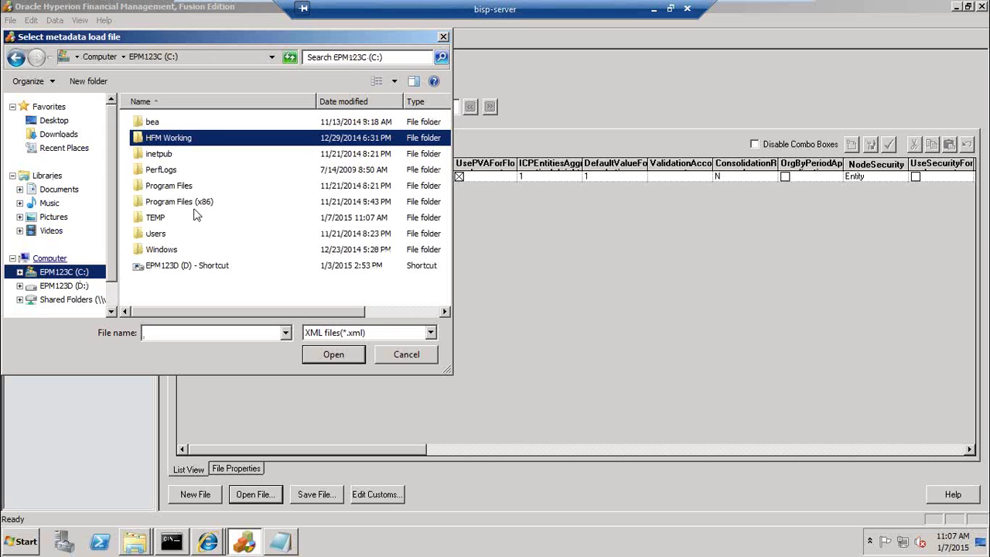
double_click(203, 144)
double_click(195, 128)
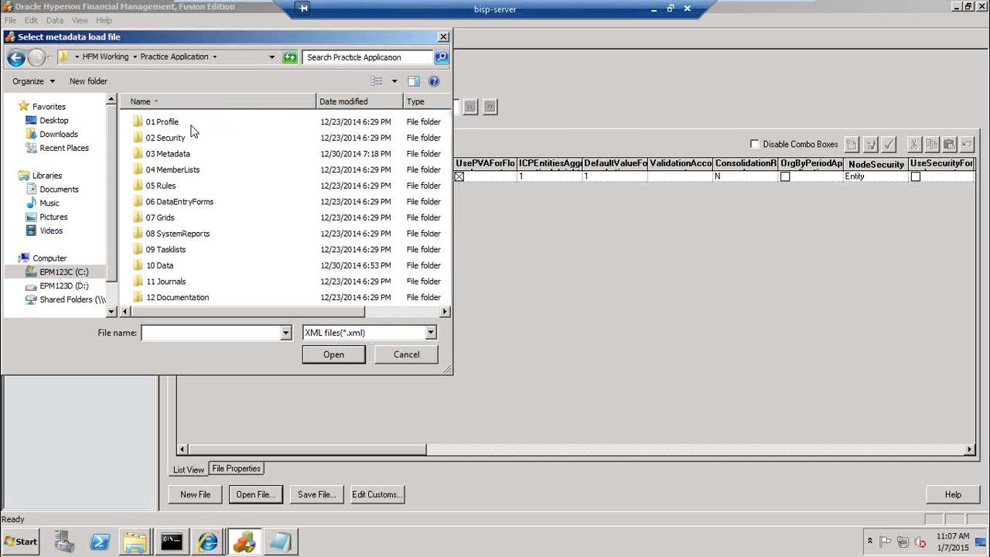
left_click(172, 156)
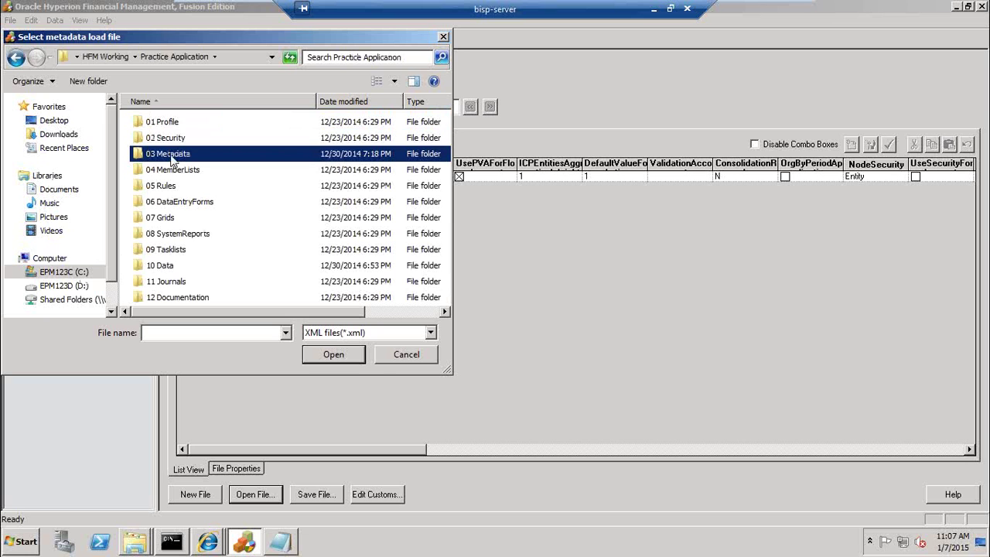
double_click(143, 154)
left_click(159, 123)
left_click(326, 361)
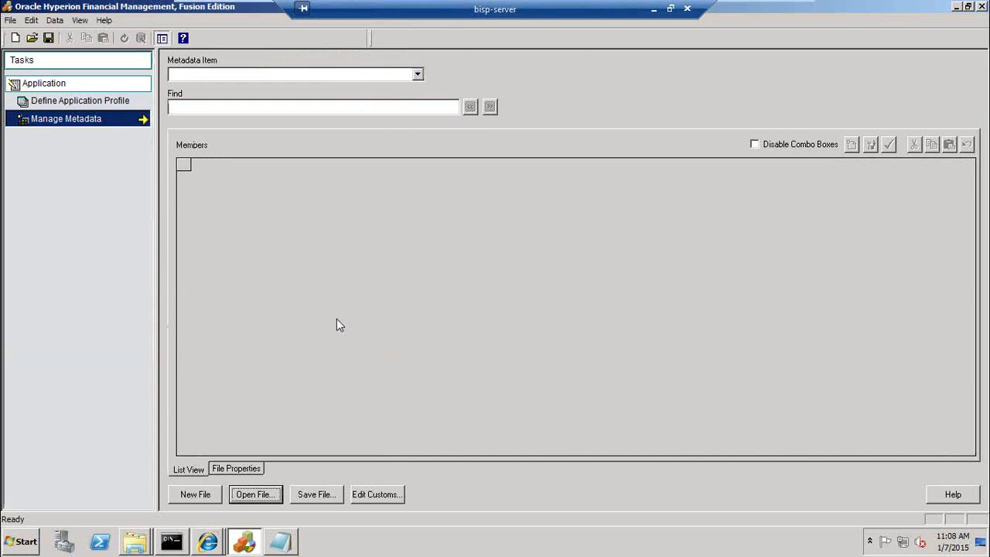
- Display the AppSettings metadata and widen the default currency, balance account rate and flow account rate columns to show their full headings
left_click(417, 76)
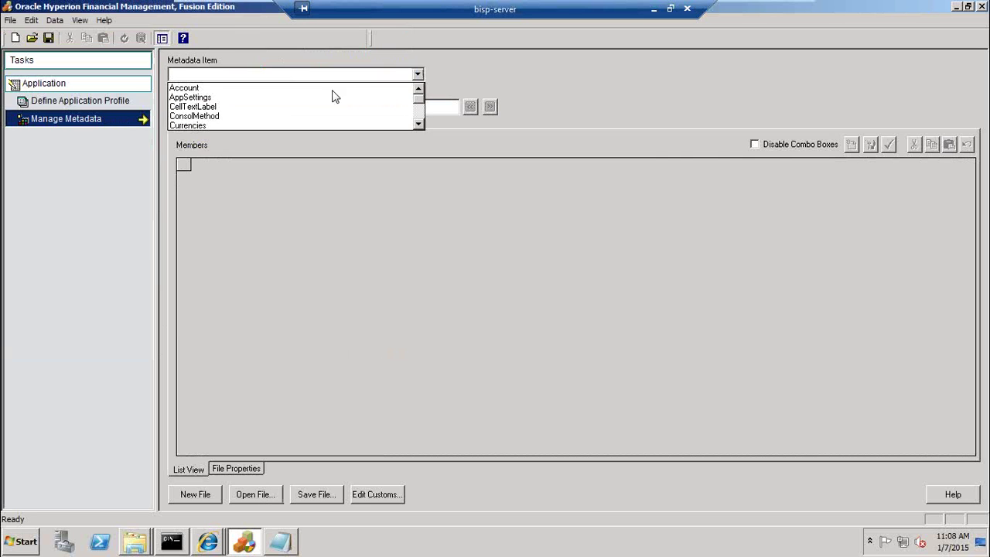
left_click(311, 98)
left_click(267, 176)
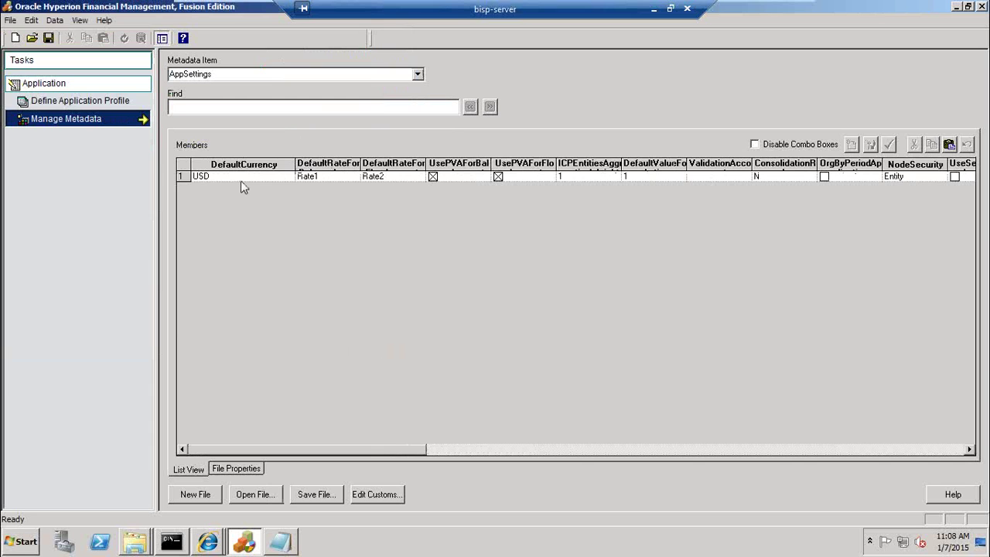
left_click_drag(362, 169, 444, 169)
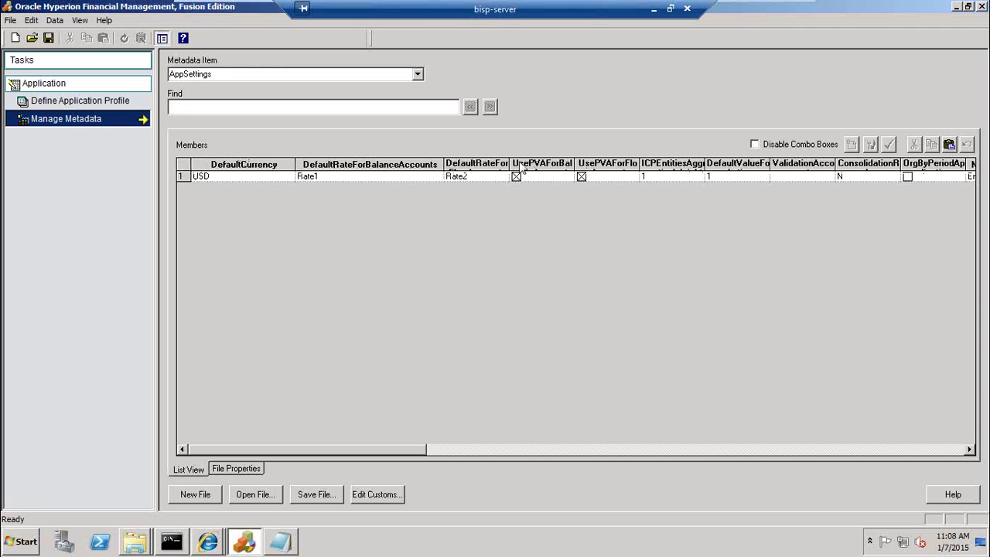
left_click_drag(509, 169, 619, 175)
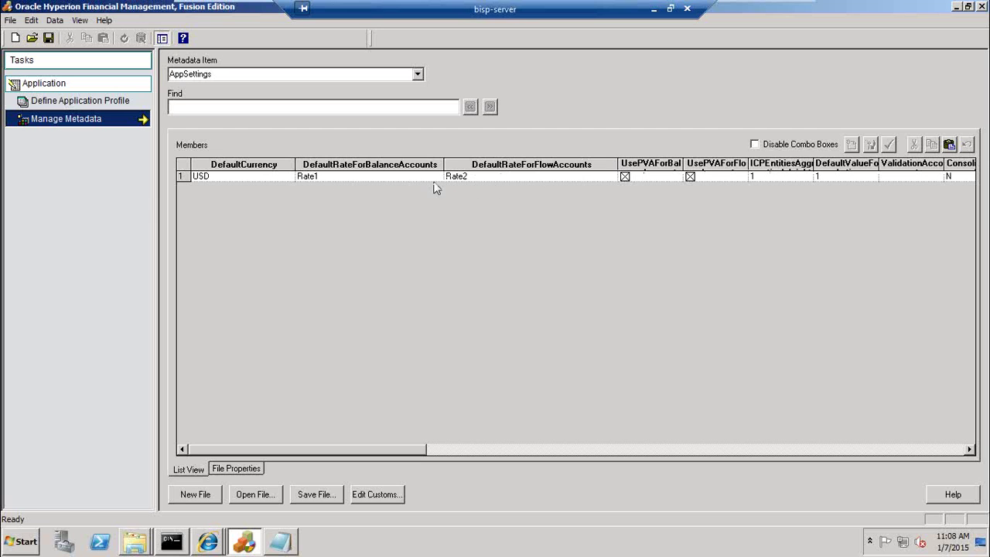
- Display the Entity metadata item's members in the list
left_click(419, 75)
scroll(297, 120, "down", 1)
scroll(298, 124, "down", 1)
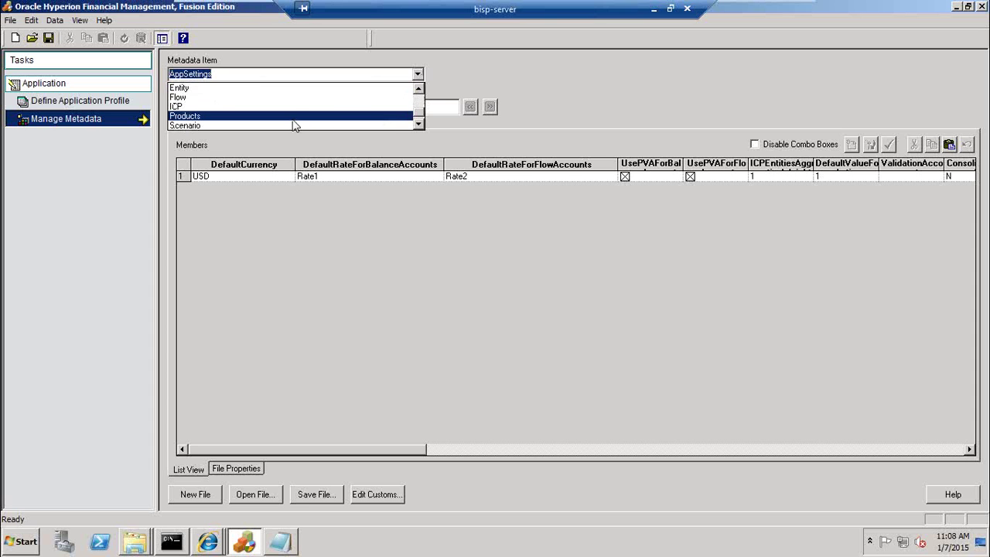
left_click(262, 90)
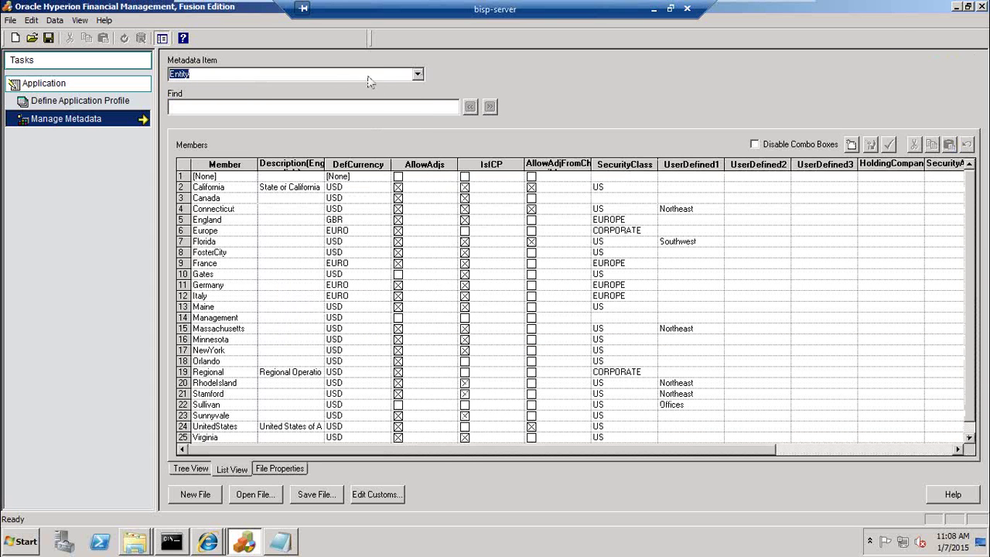
- Change the displayed metadata item from Entity to Account
left_click(417, 75)
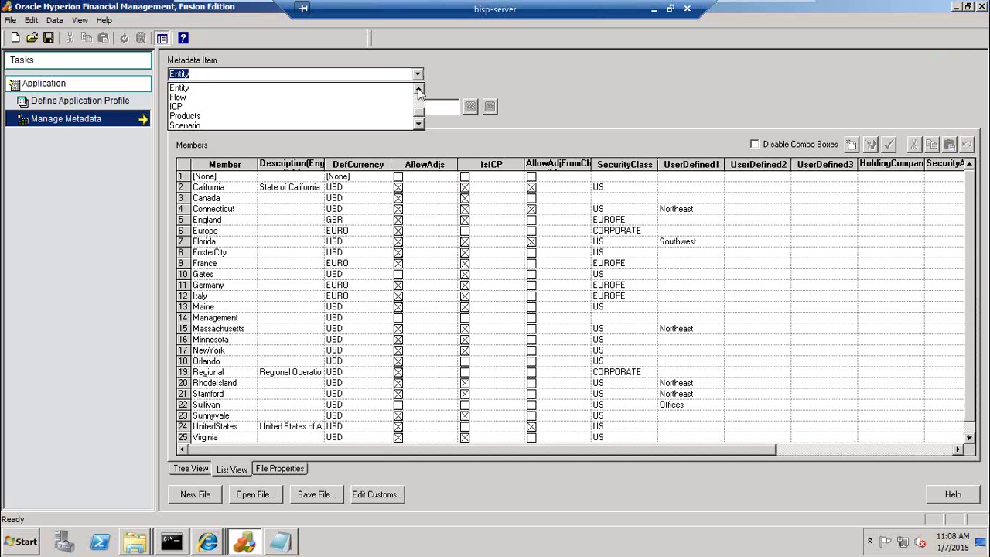
left_click(420, 93)
left_click(418, 75)
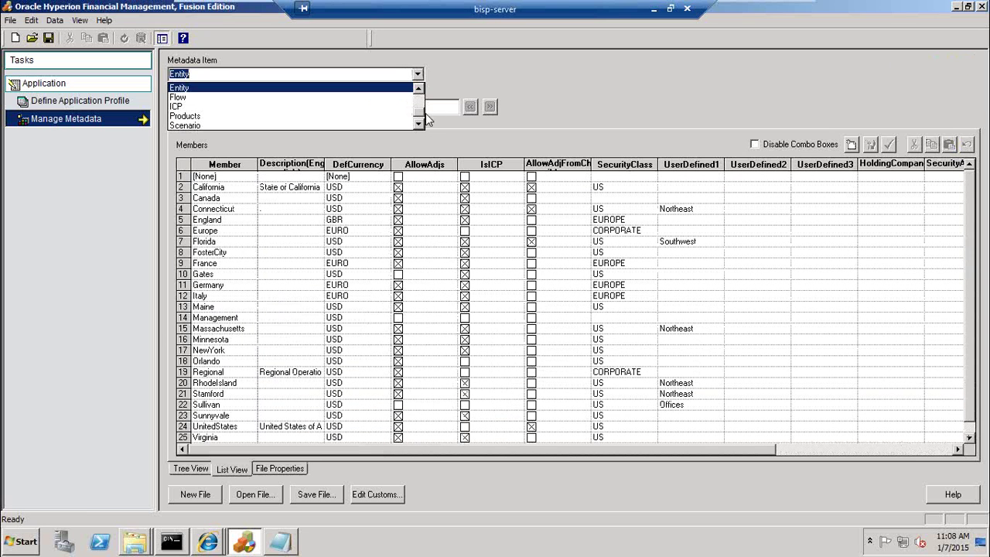
left_click_drag(418, 104, 419, 92)
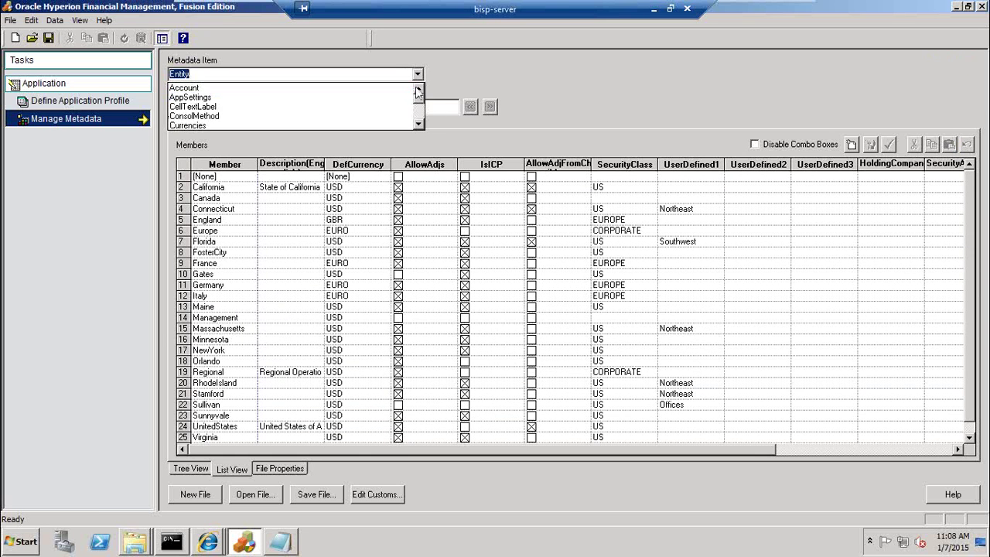
left_click(232, 88)
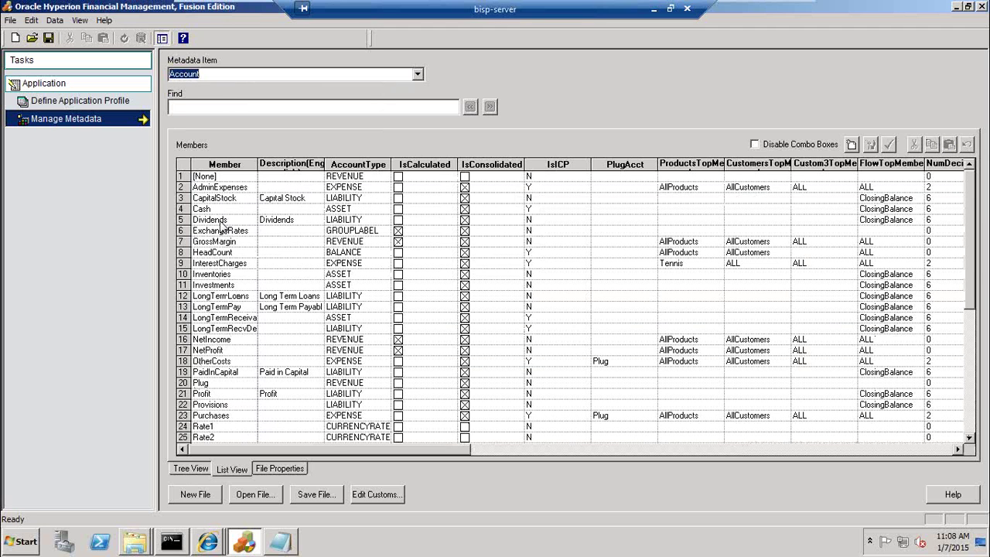
- Show the Account members as a tree, expand ExchangeRates, and view the attributes of Rate1 and Rate2
left_click(188, 468)
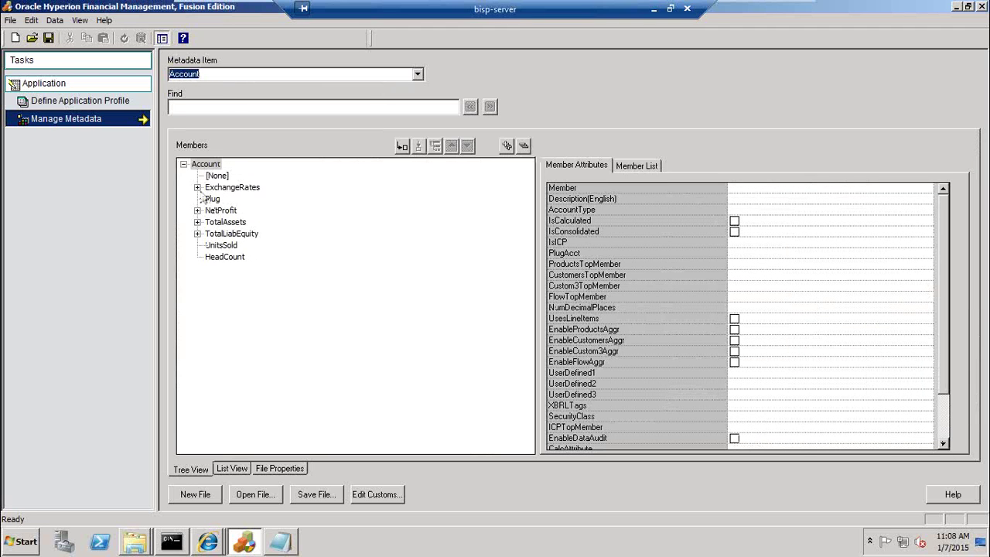
left_click(198, 188)
left_click(234, 191)
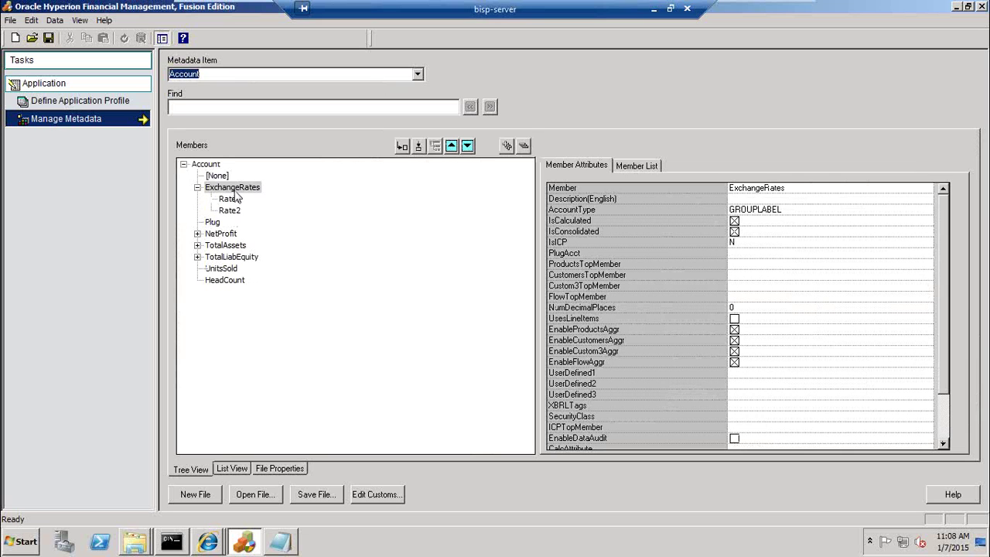
left_click_drag(232, 200, 234, 213)
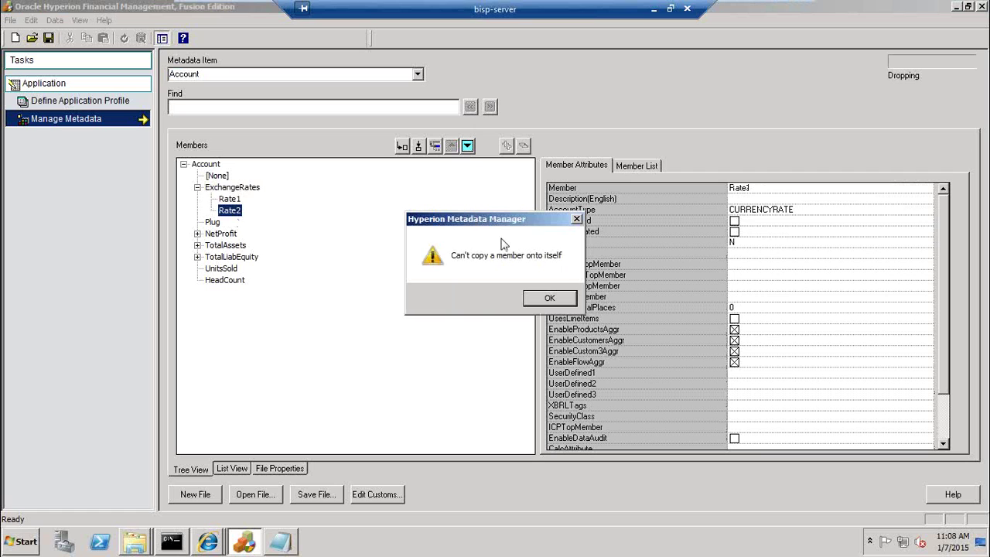
key("Return")
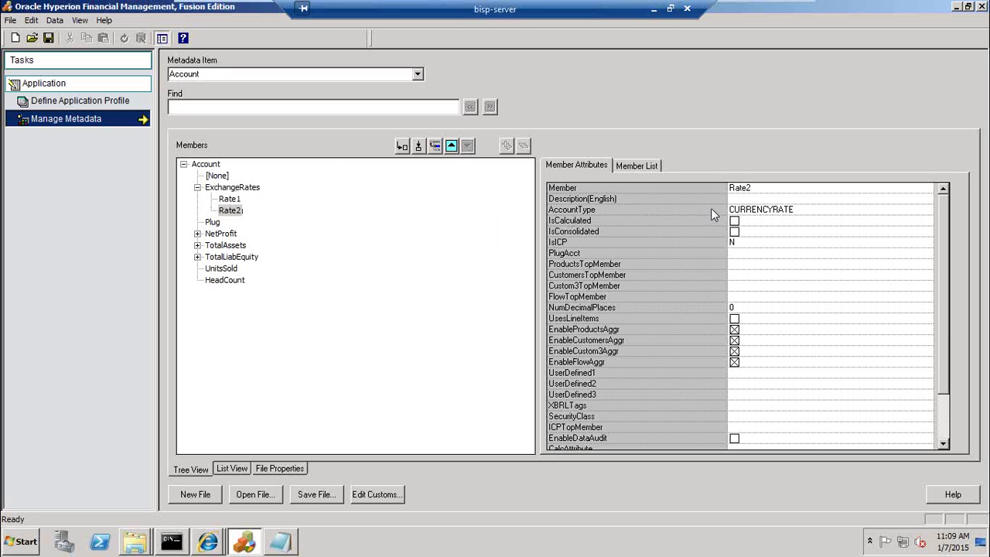
- Return to the PowerPoint slide show and annotate the Entity Dimension Properties slide with arrows at Regional and Sunnyvale, "USD", and vertical down and up arrows
left_click(654, 8)
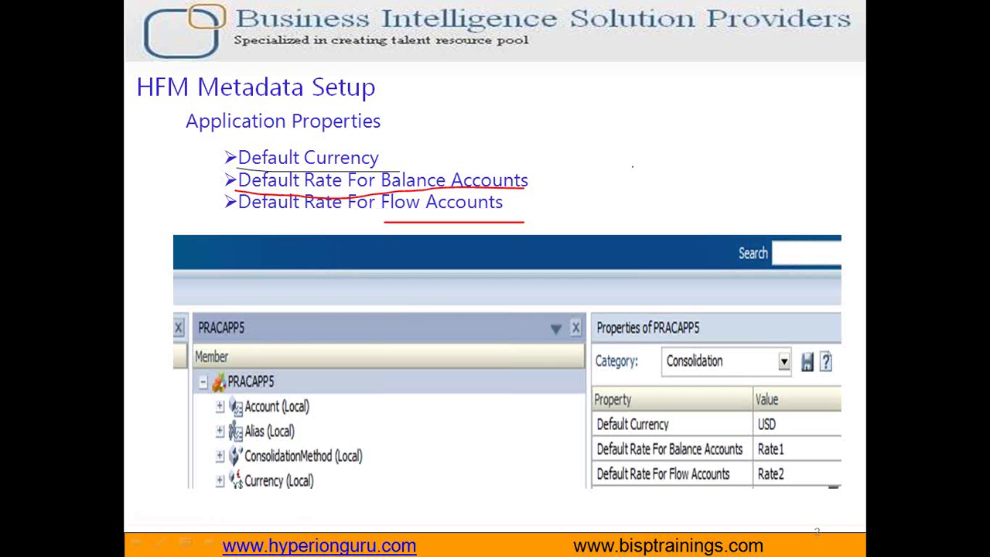
key("Right")
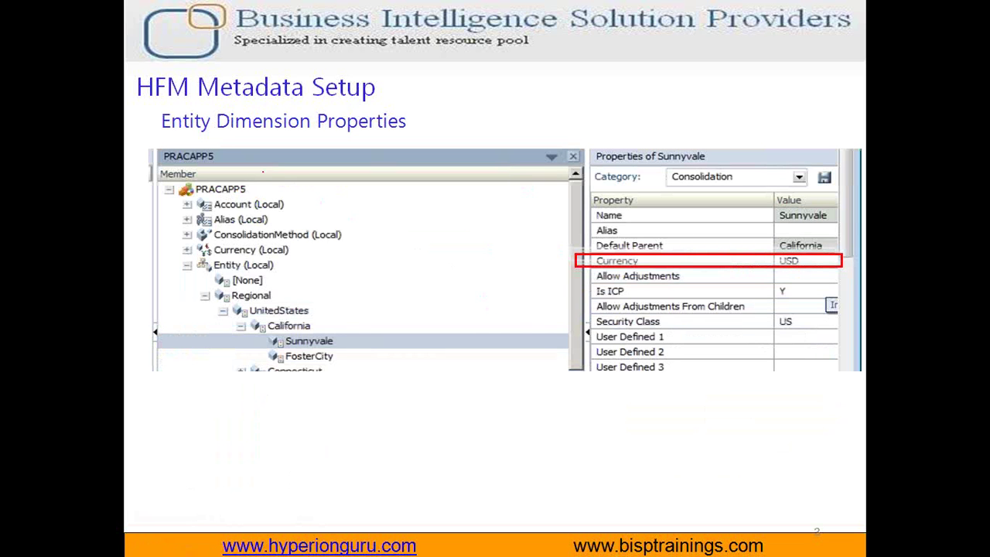
left_click_drag(277, 295, 370, 292)
left_click_drag(450, 286, 499, 337)
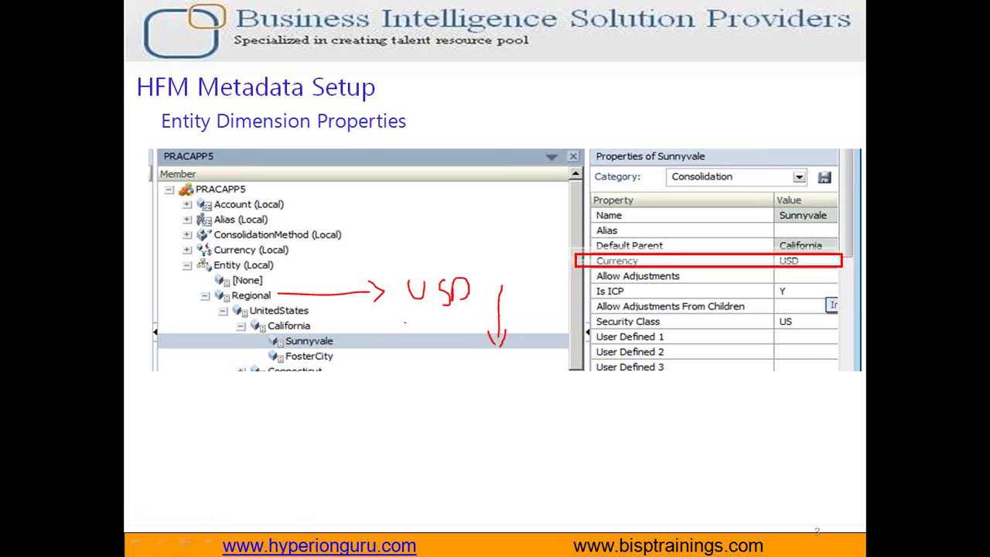
left_click_drag(379, 341, 400, 341)
left_click_drag(546, 333, 545, 232)
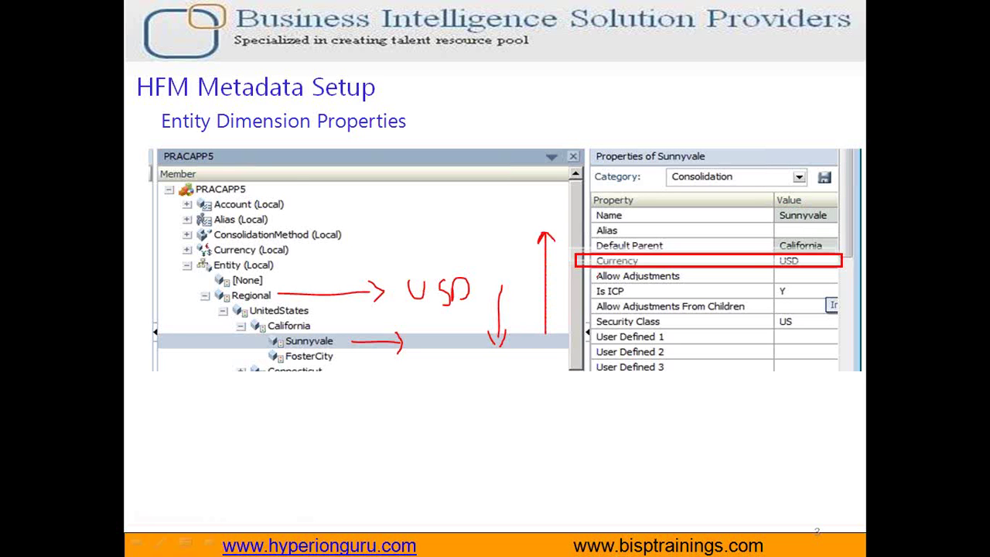
- Switch back to the remote Hyperion Financial Management client and display the Entity metadata item's member tree
key("super")
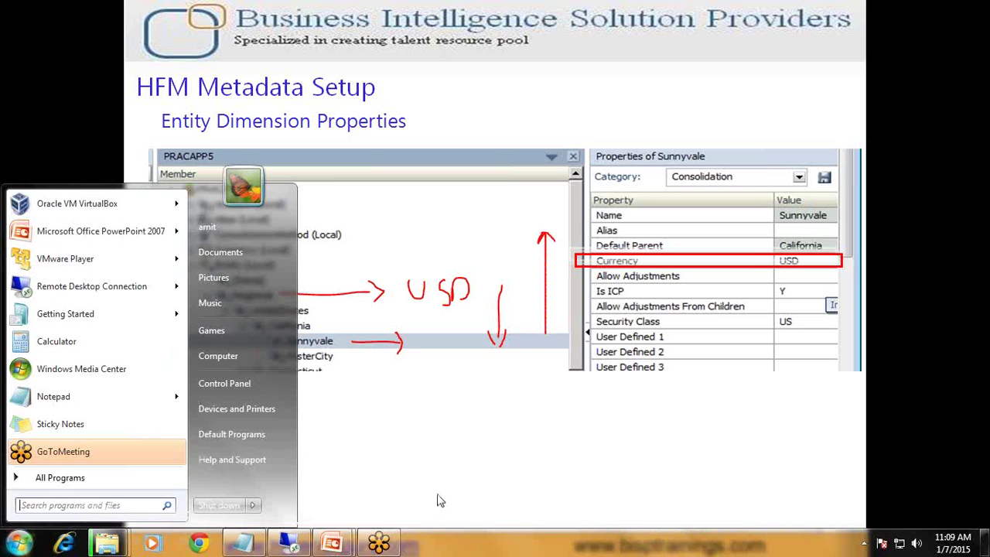
left_click(289, 542)
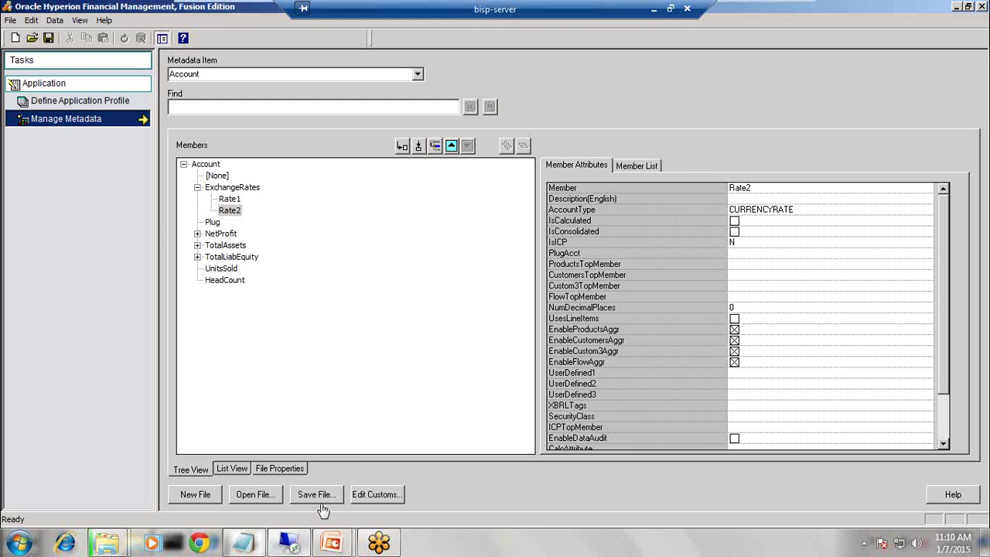
left_click(417, 75)
scroll(341, 112, "down", 1)
left_click(326, 127)
- Expand Regional, UnitedStates and California in the Entity tree and view the member attributes of Sunnyvale
left_click(197, 187)
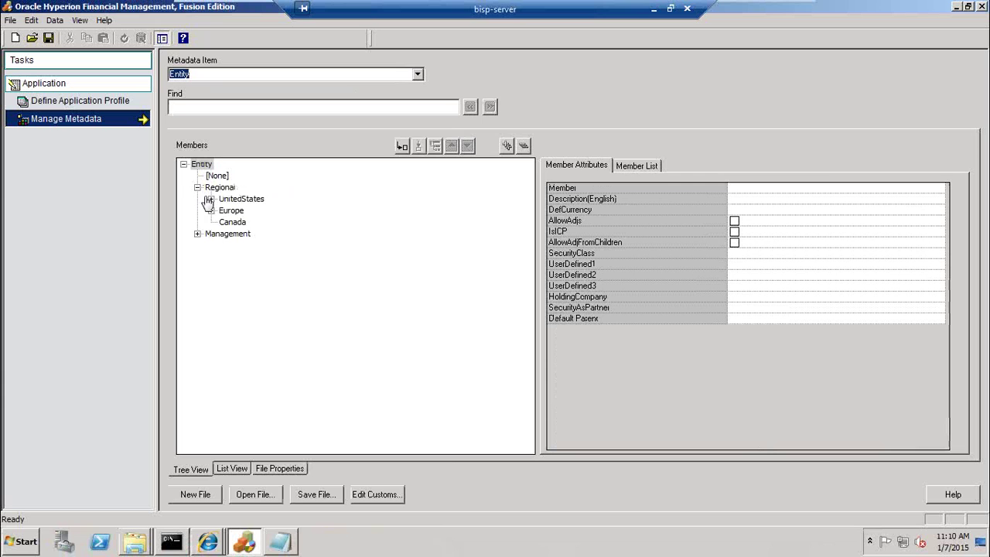
left_click(212, 199)
left_click(225, 211)
left_click_drag(261, 222, 365, 228)
left_click(546, 299)
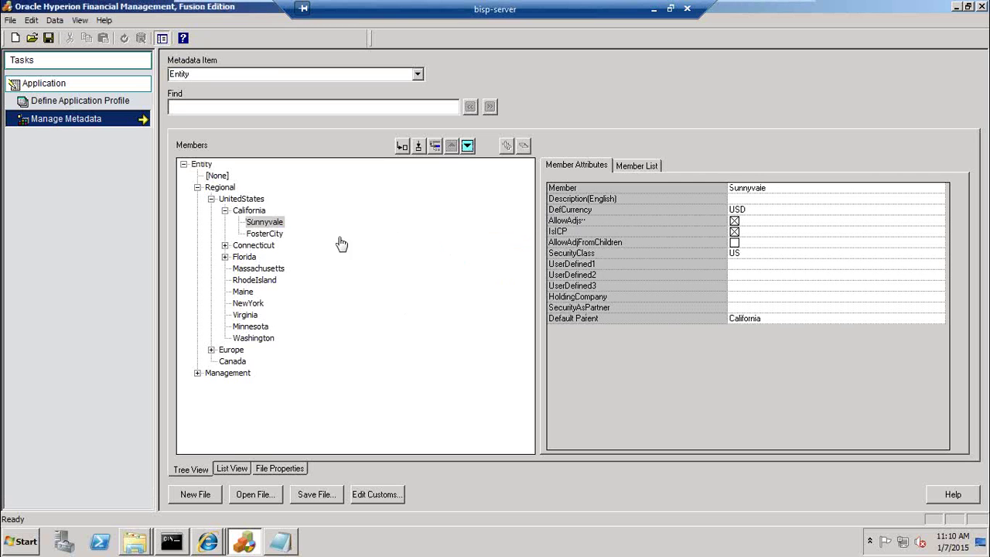
- Switch to Enterprise Performance Management System Workspace, open the Dimension Library, and display the application properties of PRACAPP5
left_click(207, 541)
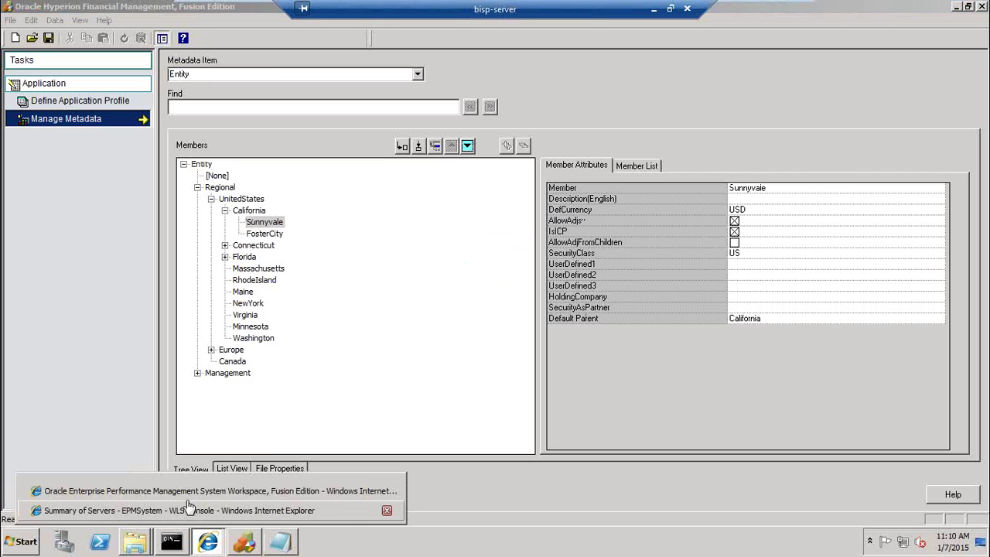
left_click(188, 495)
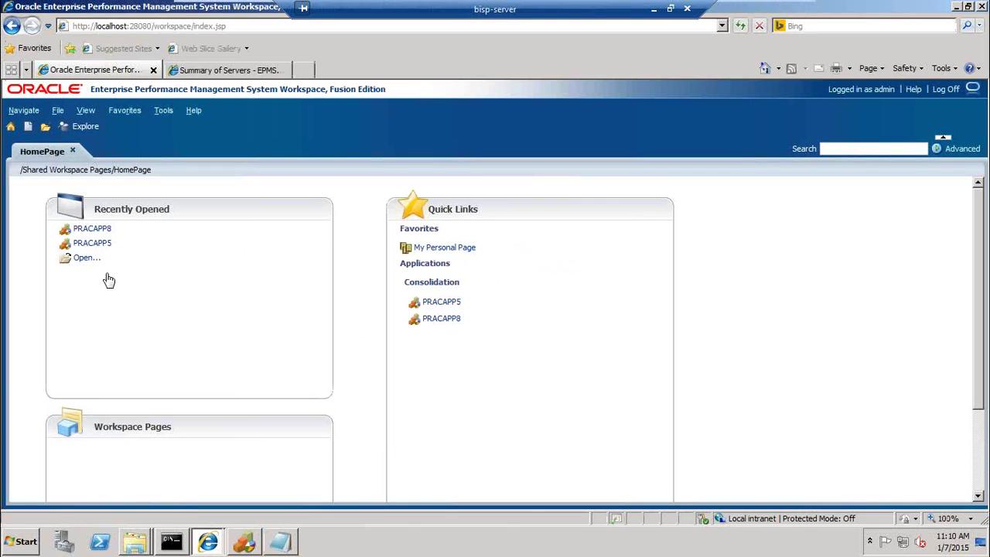
left_click(23, 111)
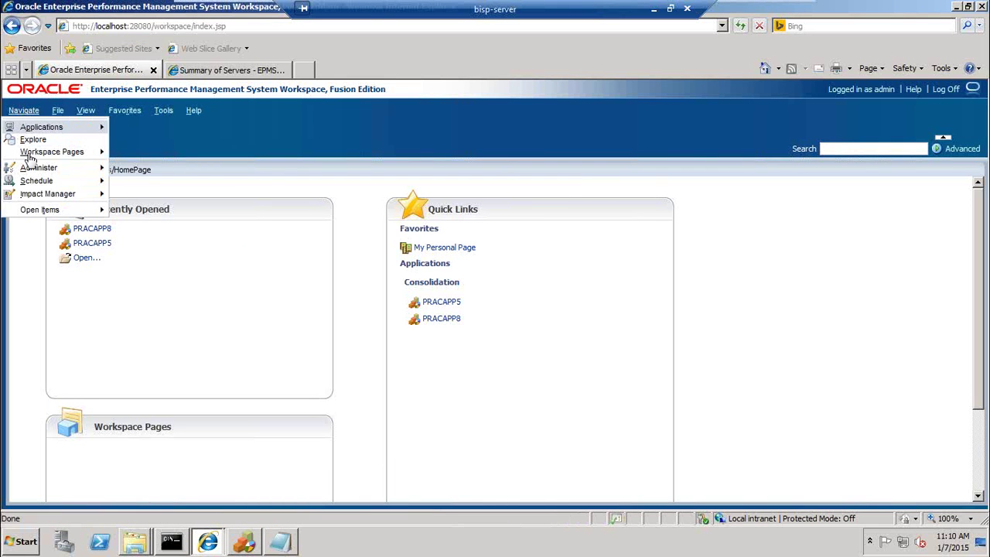
mouse_move(34, 171)
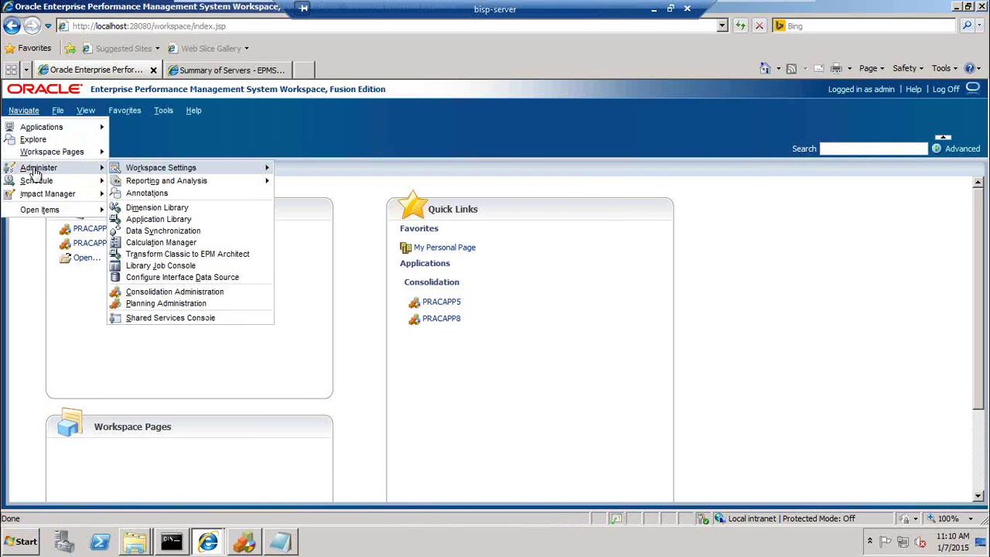
left_click(154, 209)
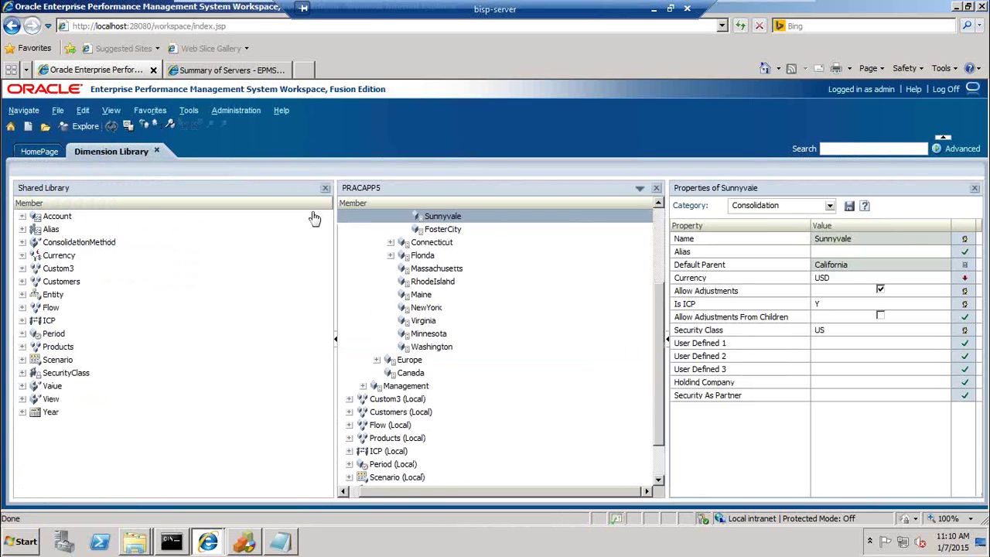
scroll(657, 213, "up", 3)
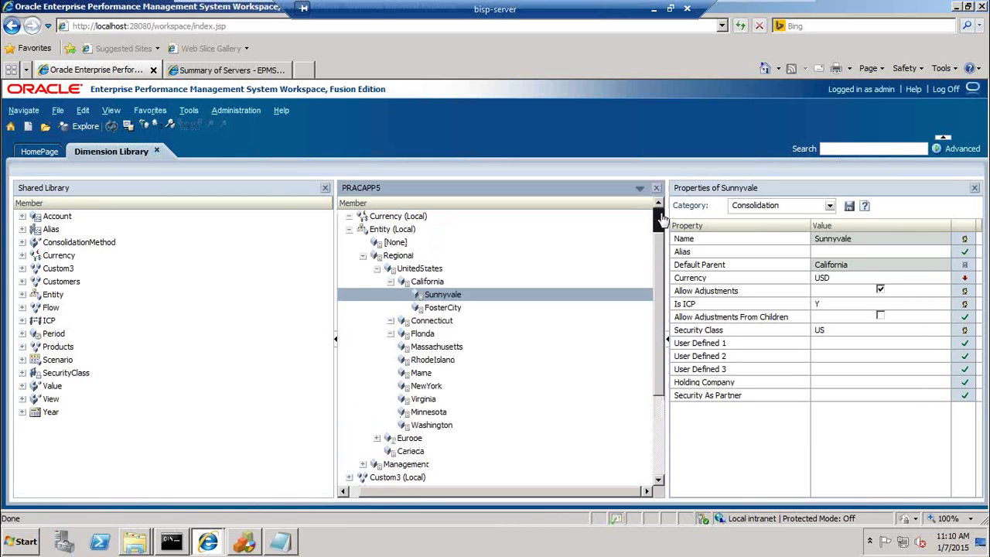
left_click(385, 218)
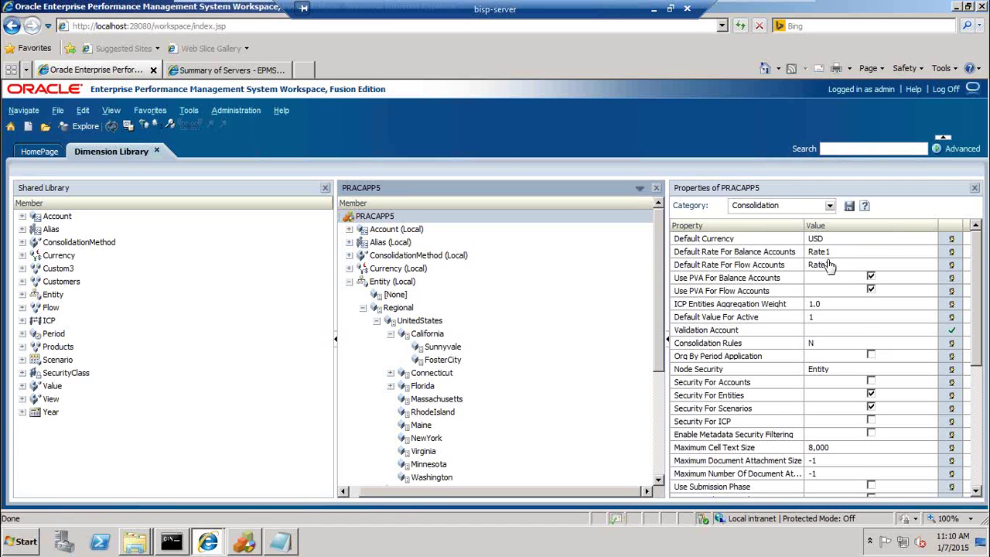
- View Sunnyvale's consolidation properties and expand the local Currency dimension of PRACAPP5
left_click(437, 349)
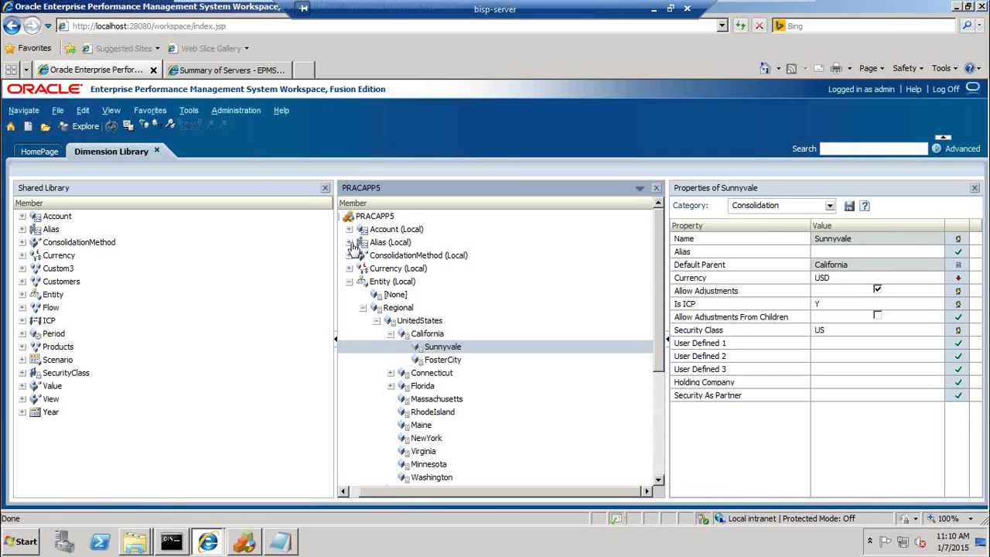
left_click(348, 268)
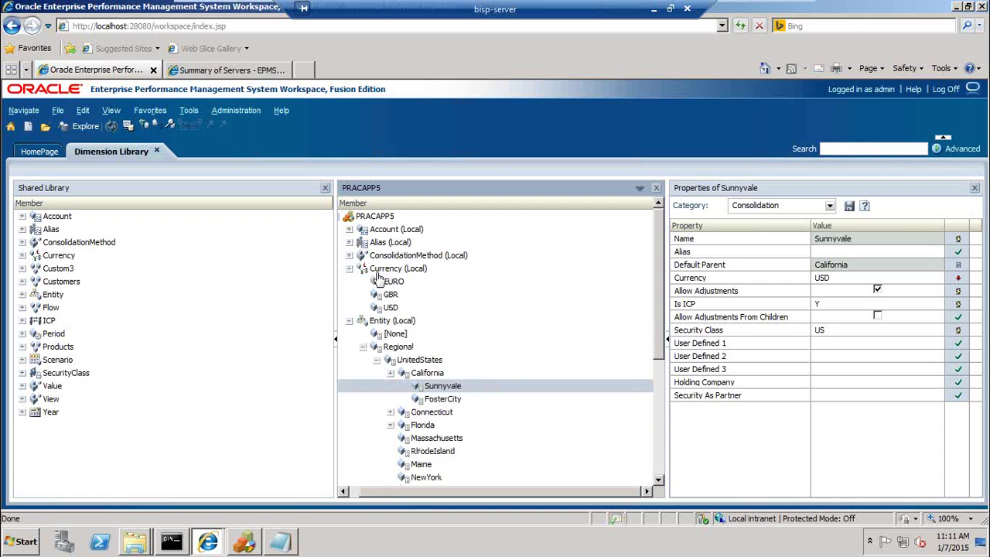
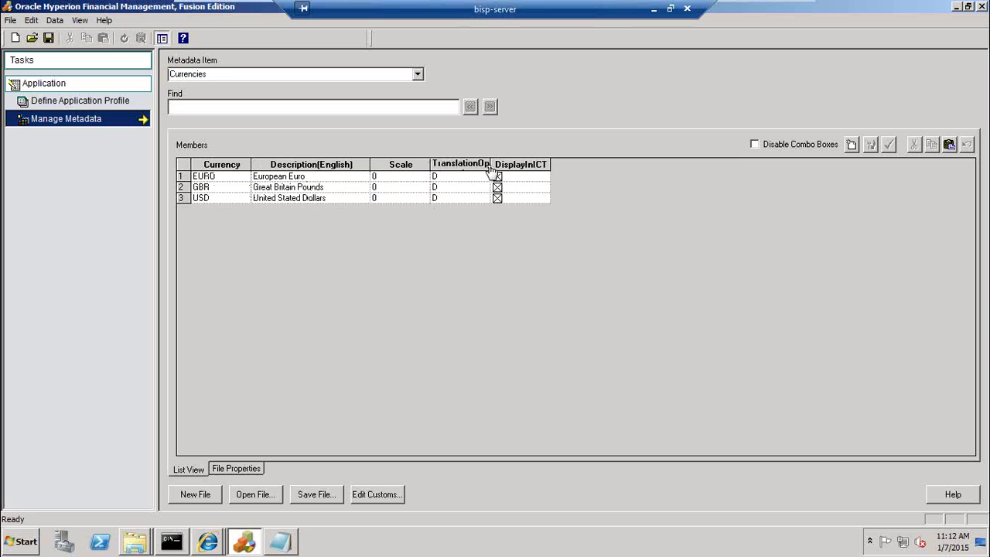
- Widen the TranslationOperator column in the Currencies metadata list and switch to the Notepad notes on currency translation
left_click_drag(496, 169, 544, 177)
left_click(288, 549)
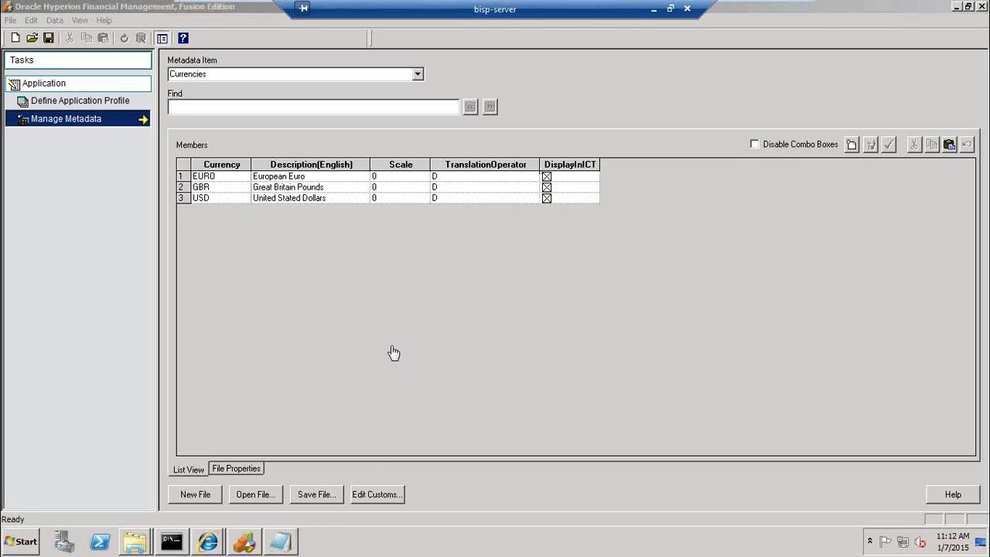
left_click(289, 547)
left_click(420, 297)
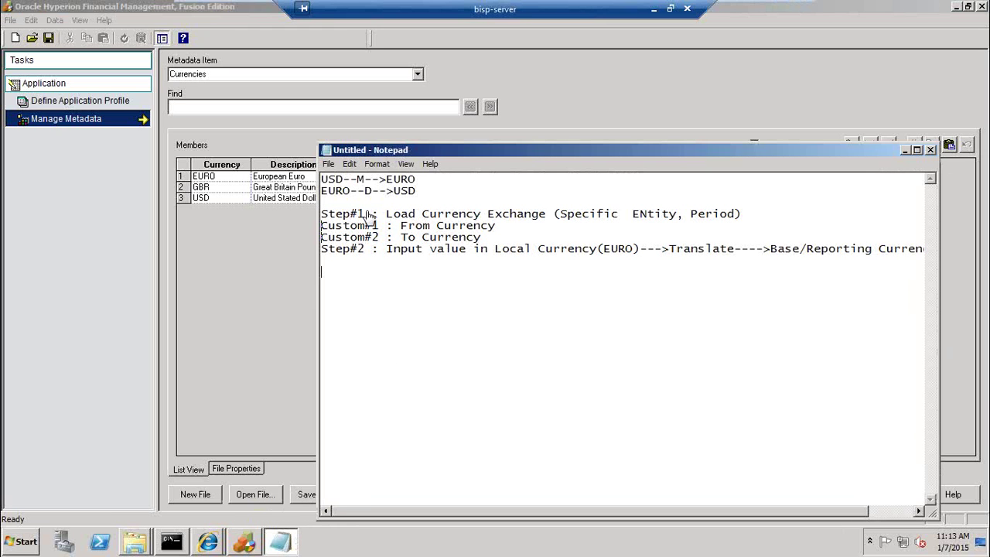
- Highlight "USD", "Custom#1" and "From Currency" in the Notepad notes on loading currency exchange rates
left_click_drag(342, 180, 320, 183)
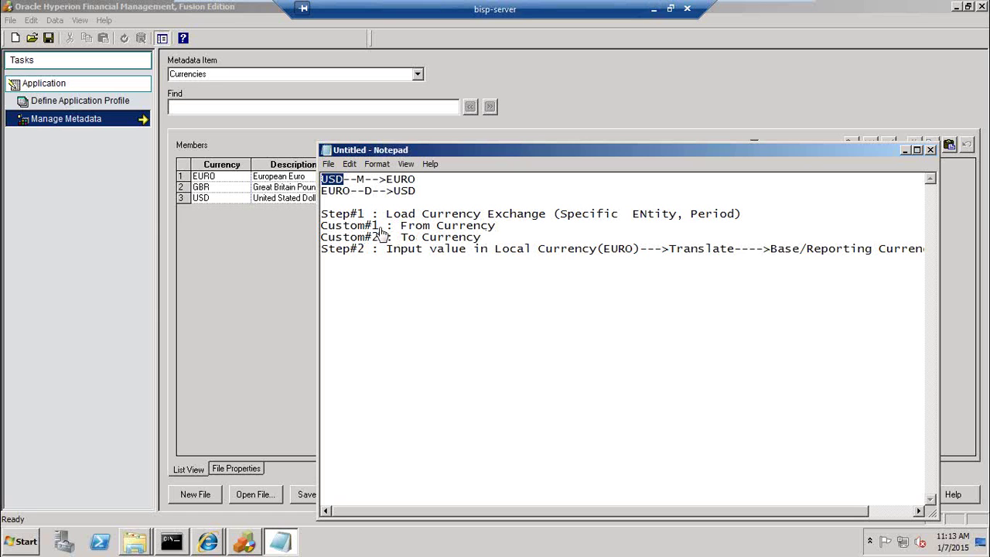
left_click_drag(378, 229, 317, 237)
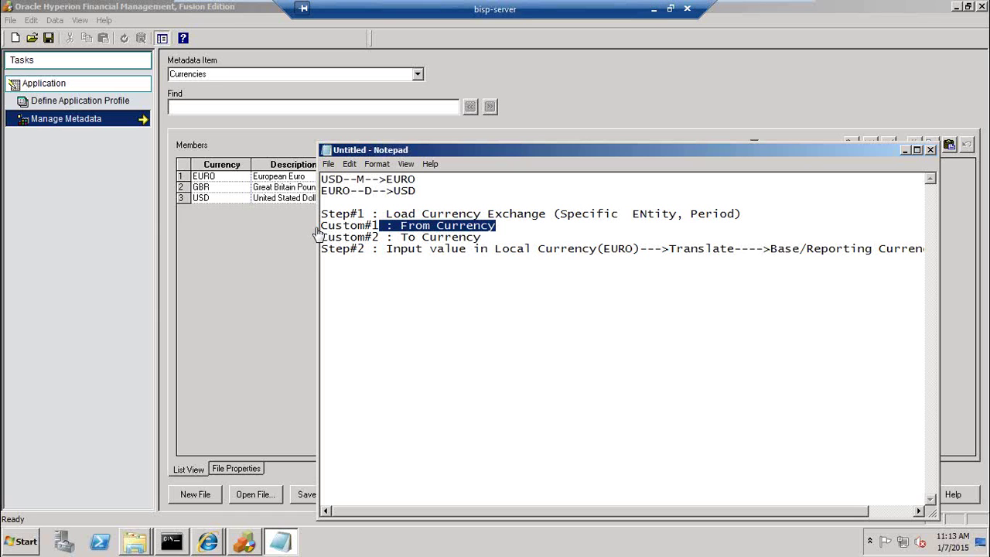
double_click(319, 226)
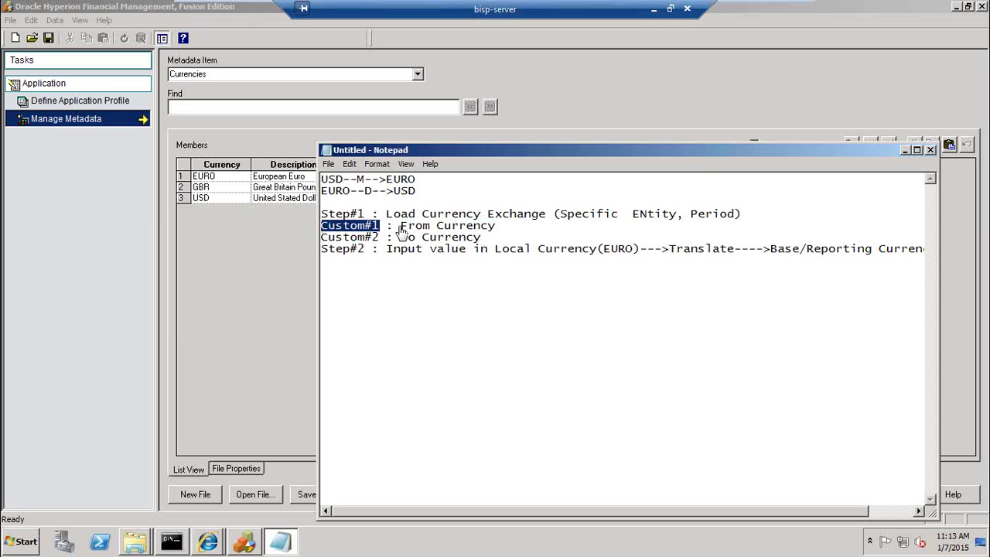
left_click_drag(395, 226, 504, 227)
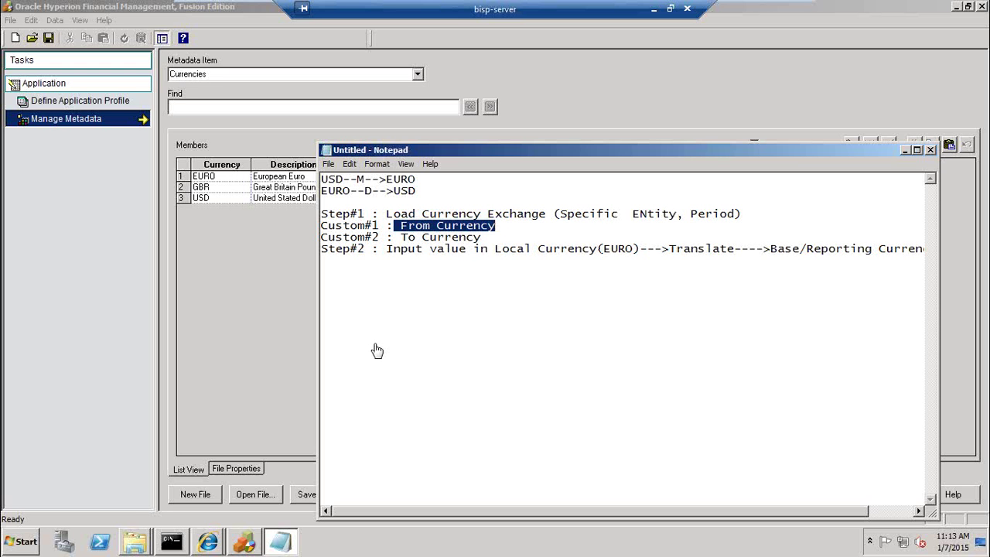
- Switch to Enterprise Performance Management System Workspace and open the consolidation application PRACAPP8
left_click(219, 543)
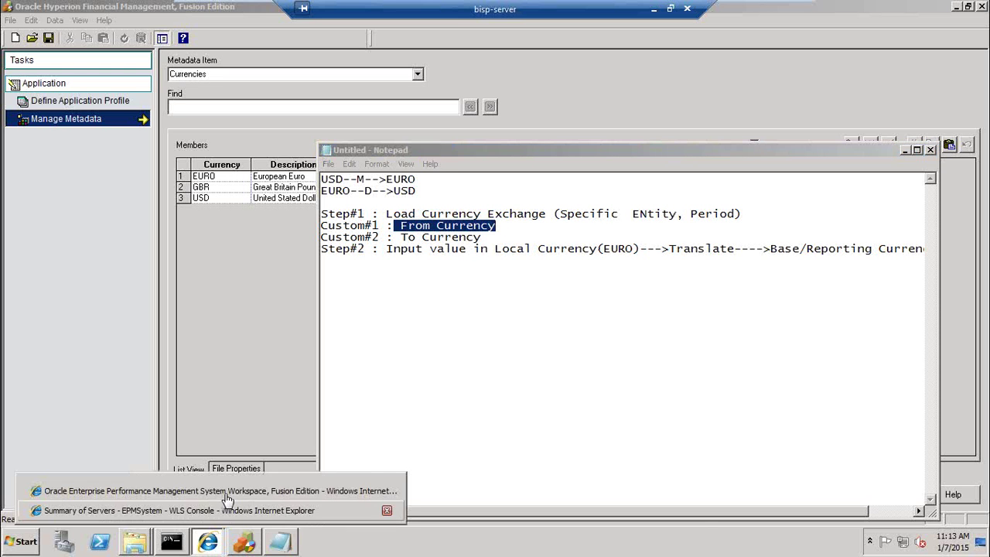
left_click(208, 490)
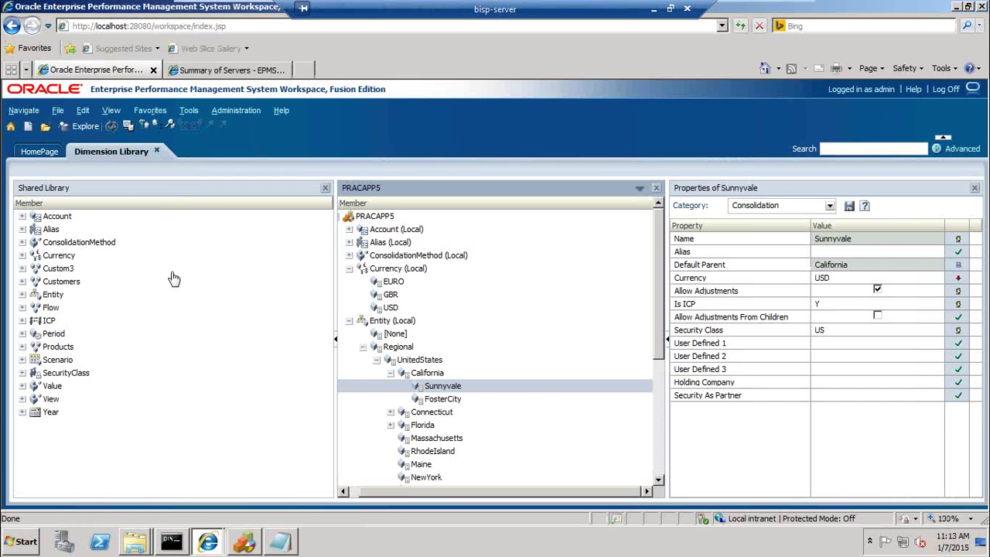
left_click(26, 112)
left_click(59, 113)
left_click(59, 114)
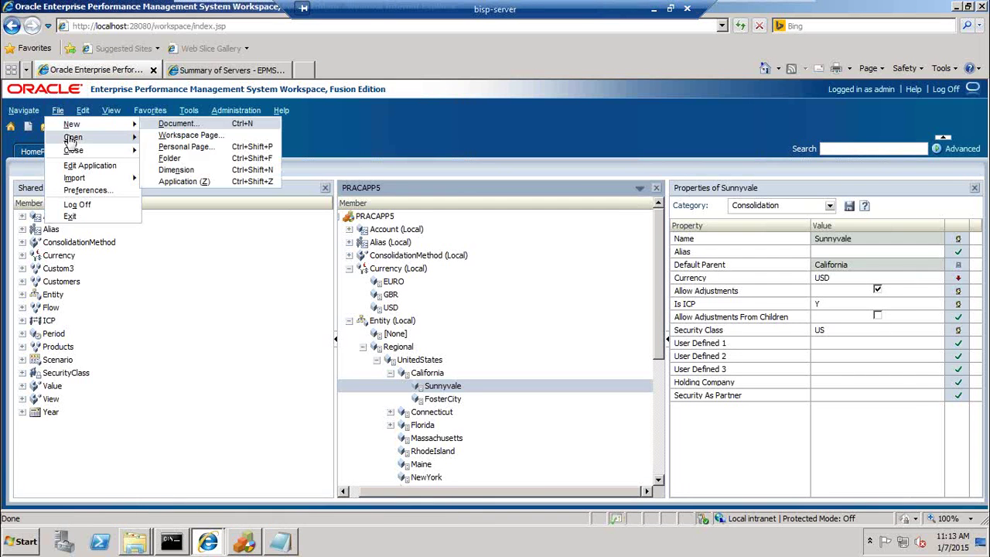
mouse_move(75, 139)
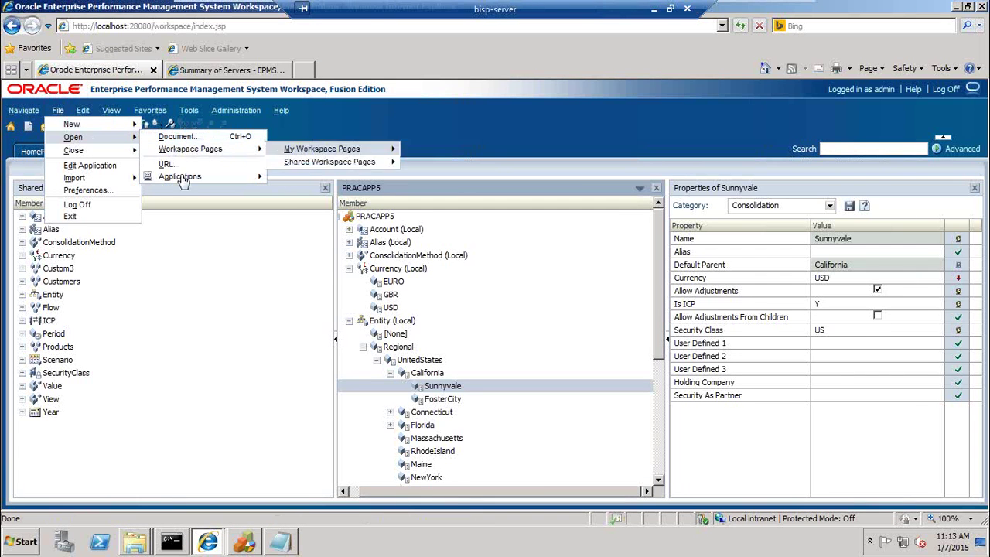
mouse_move(214, 183)
mouse_move(320, 182)
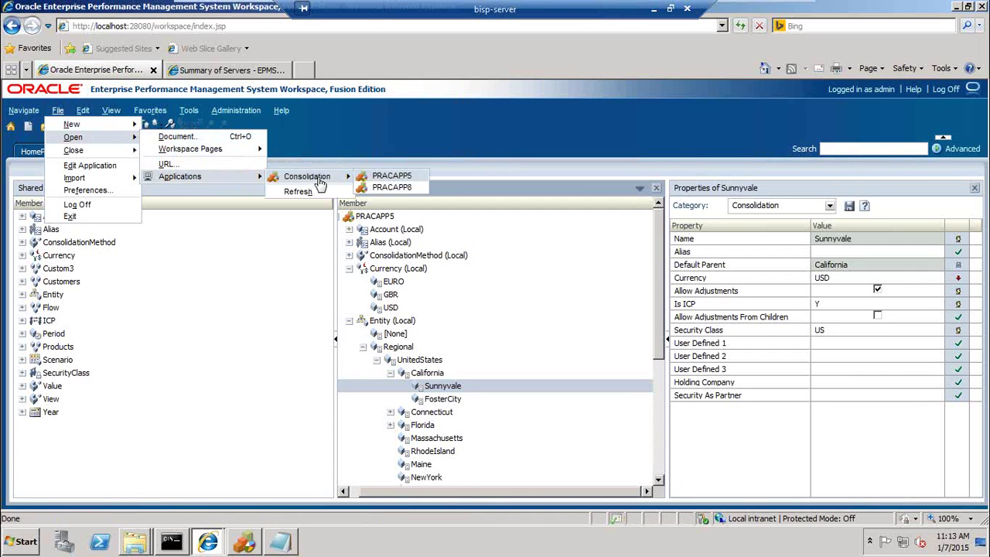
left_click(392, 188)
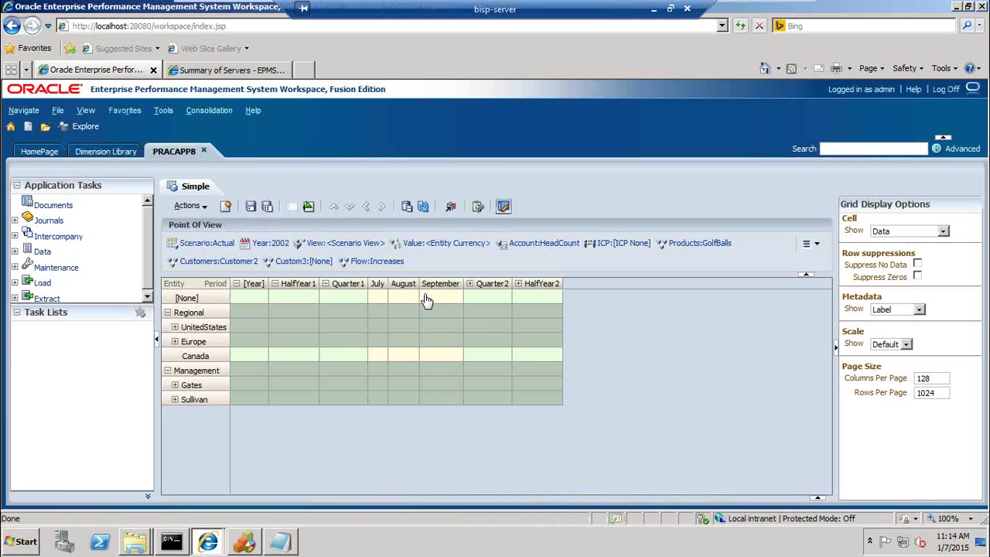
- Display the documents of PRACAPP8 and create a new data grid
left_click(199, 115)
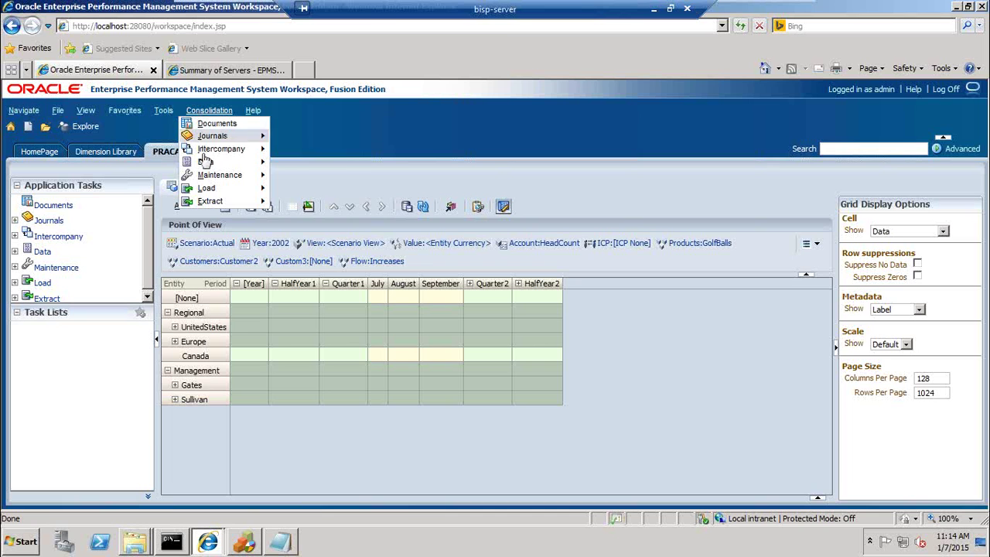
mouse_move(204, 169)
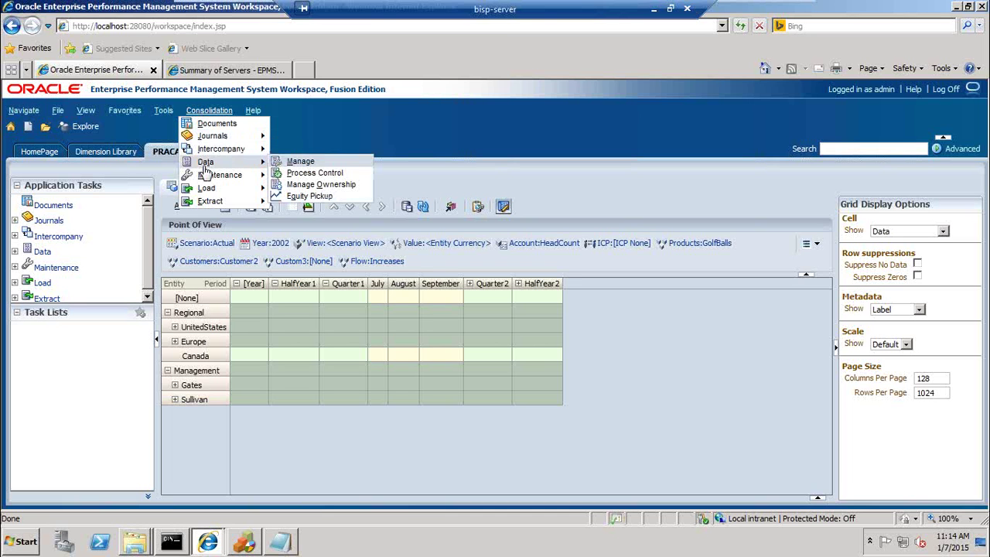
left_click(219, 125)
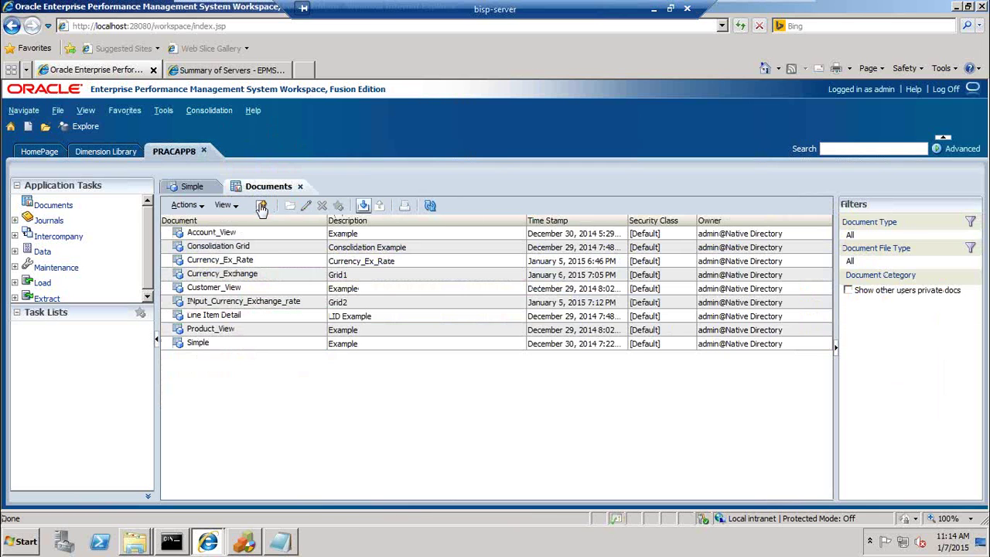
left_click(262, 206)
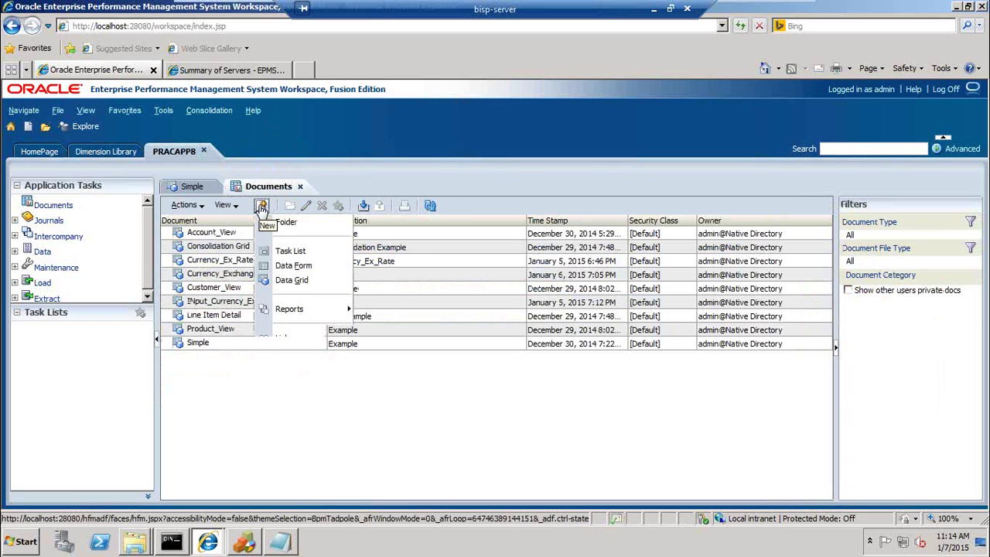
left_click(284, 287)
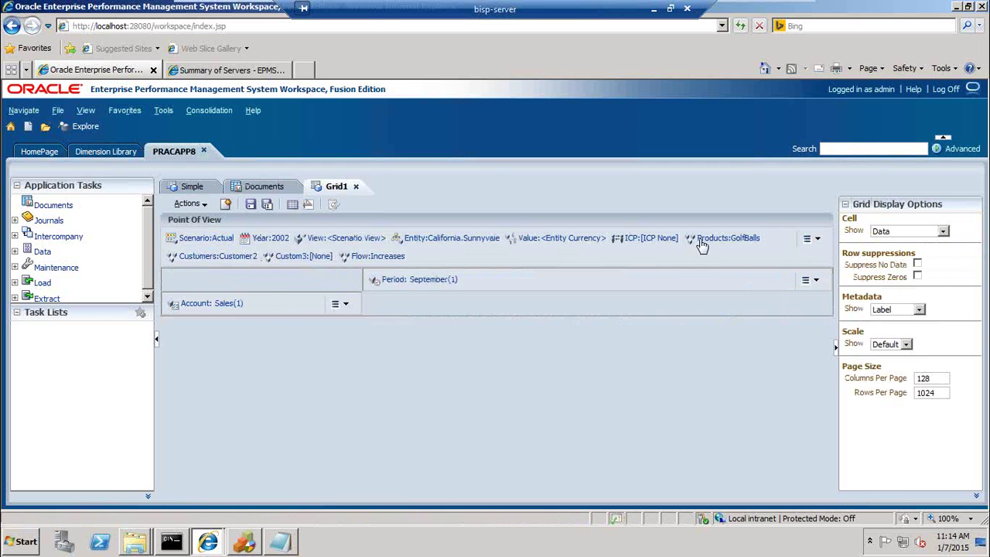
- Move Products from the point of view to the grid's rows and Customers to its columns beside Period
left_click_drag(659, 253, 221, 263)
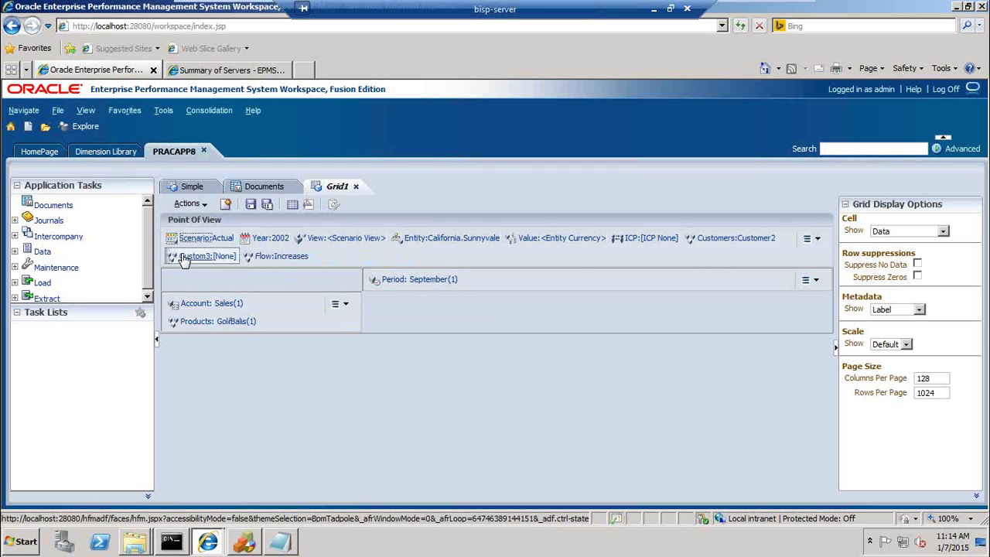
left_click_drag(719, 240, 468, 284)
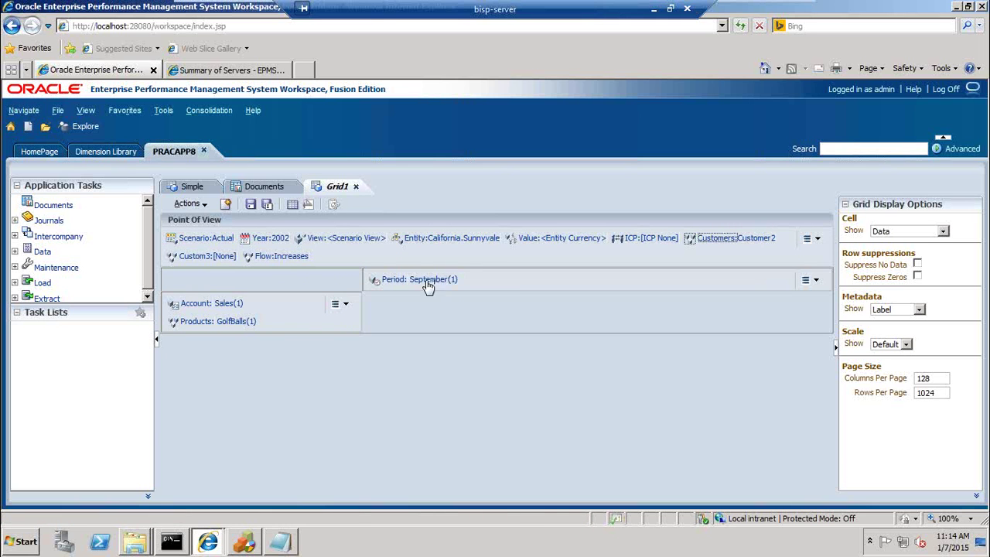
left_click_drag(408, 289, 452, 274)
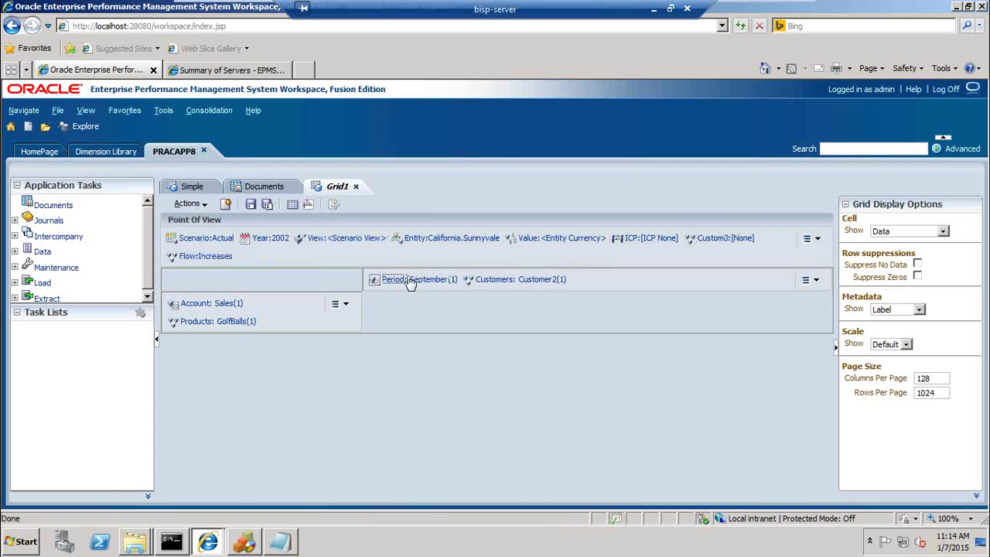
- Replace Sales with the ExchangeRates members Rate1 and Rate2 in the row selection for Account
left_click(236, 304)
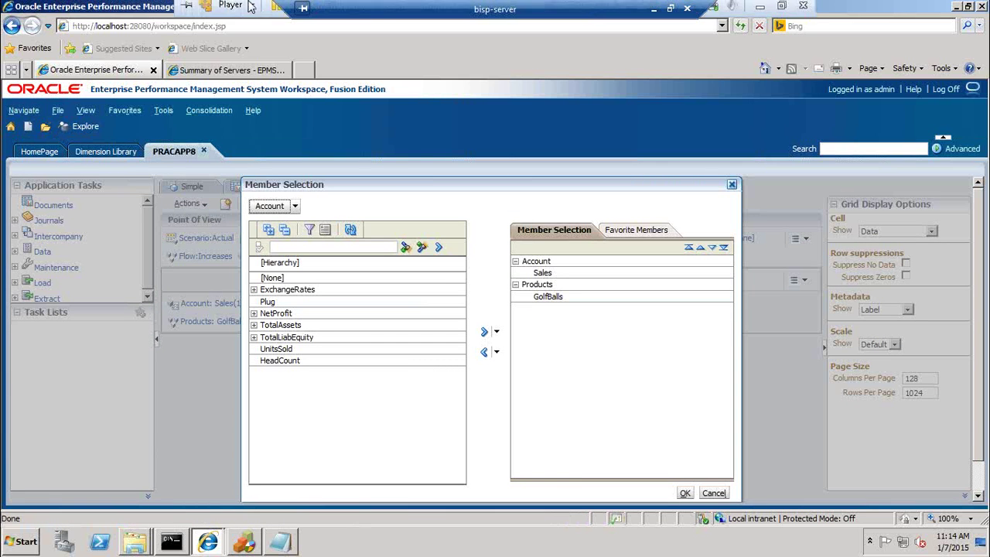
left_click(484, 353)
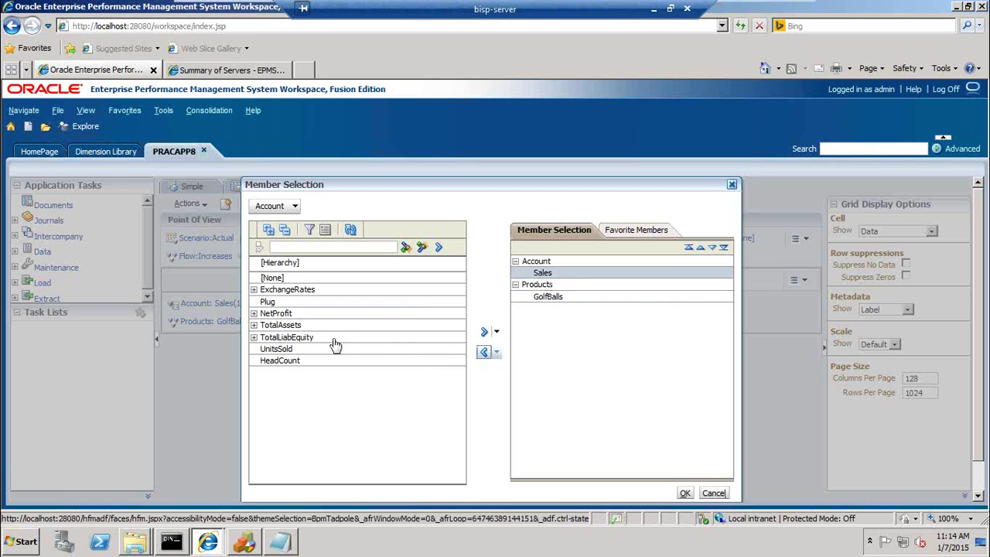
left_click(253, 290)
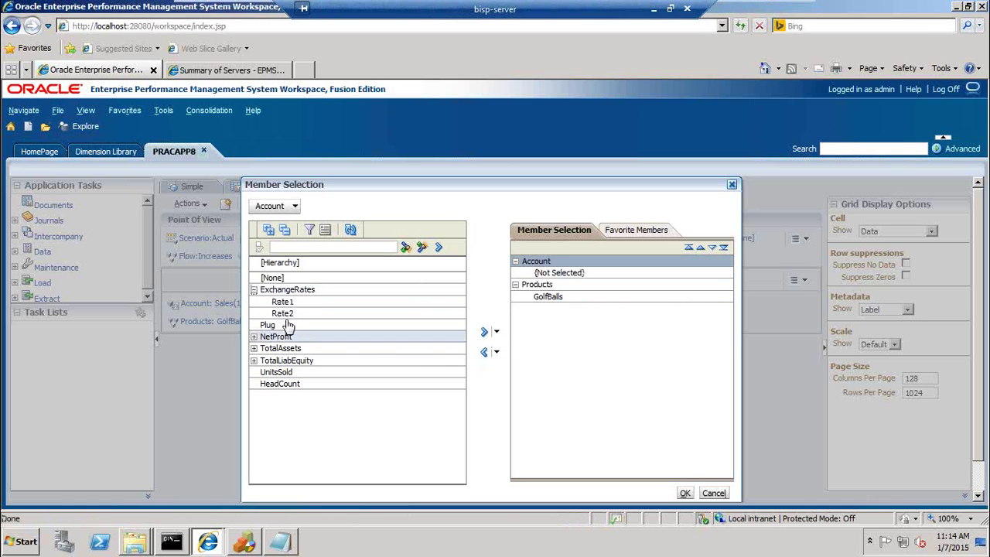
left_click(291, 313, "shift")
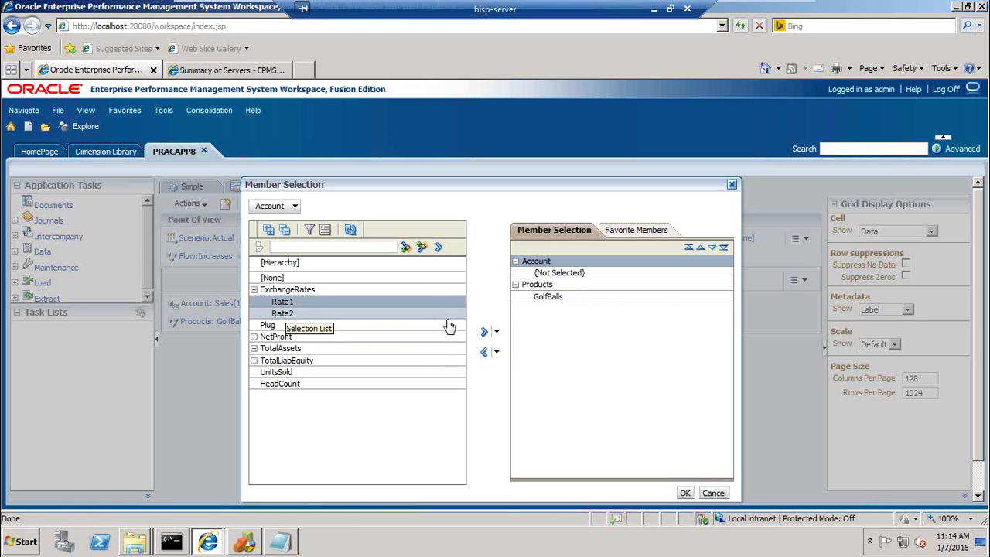
left_click(484, 331)
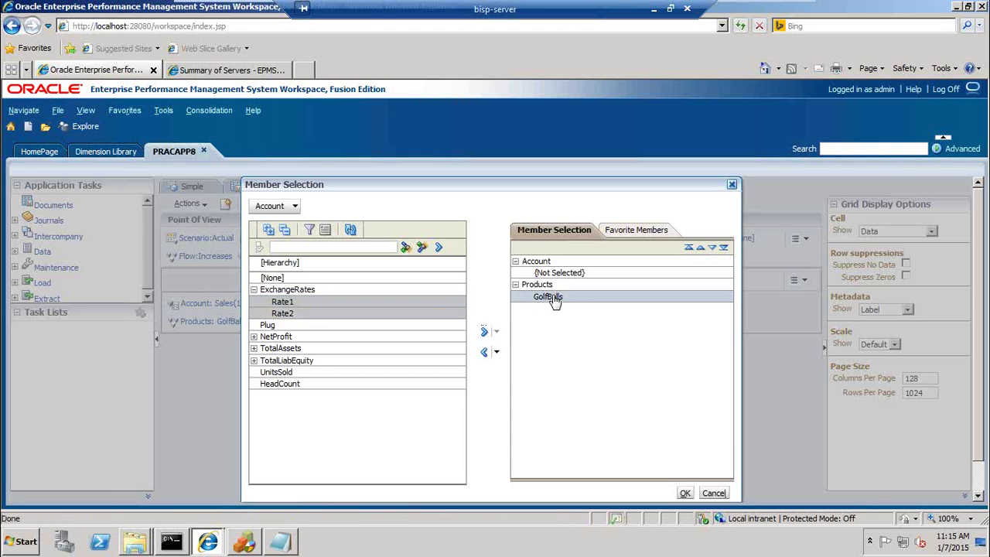
- Replace GolfBalls with USD and EURO from the Currencies member list in the row selection for Products
left_click(549, 311)
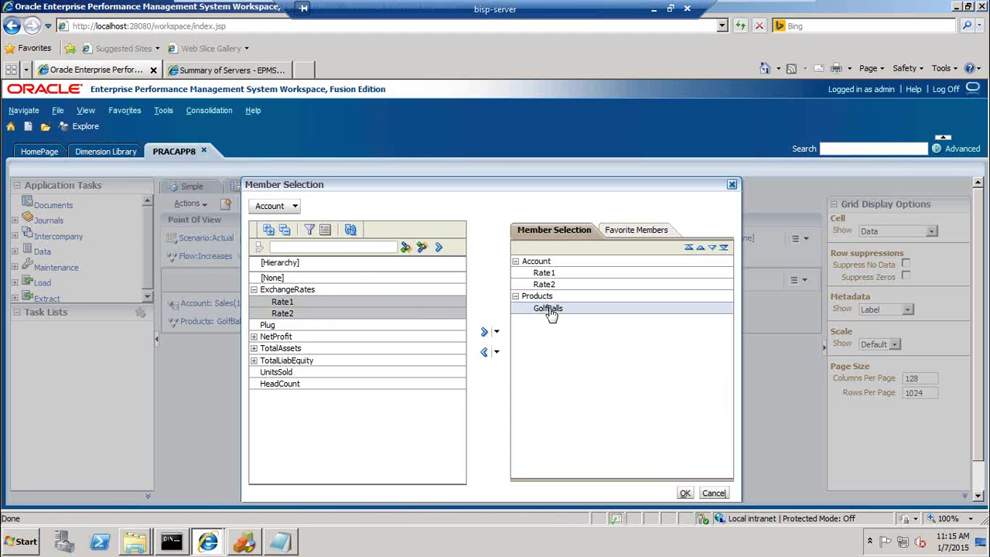
left_click(294, 207)
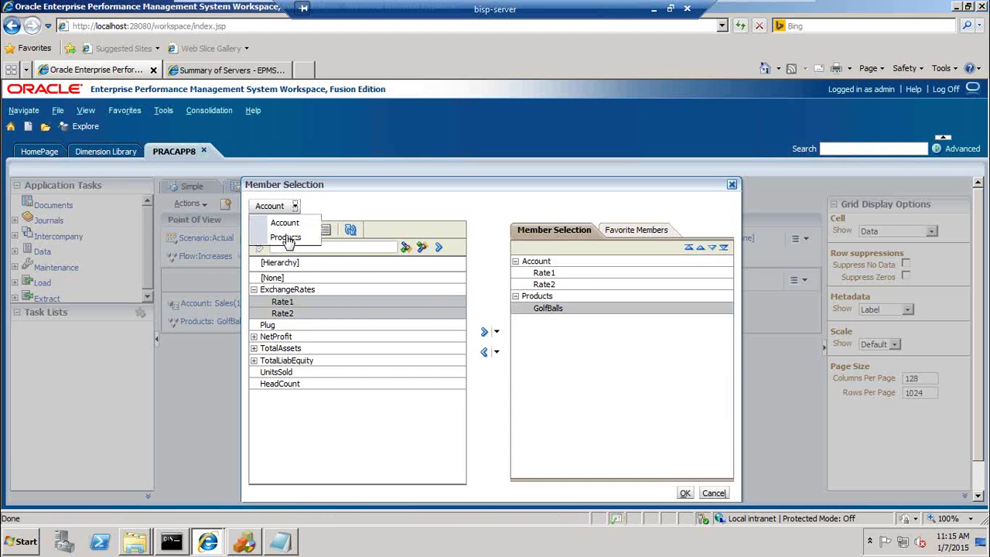
left_click(507, 331)
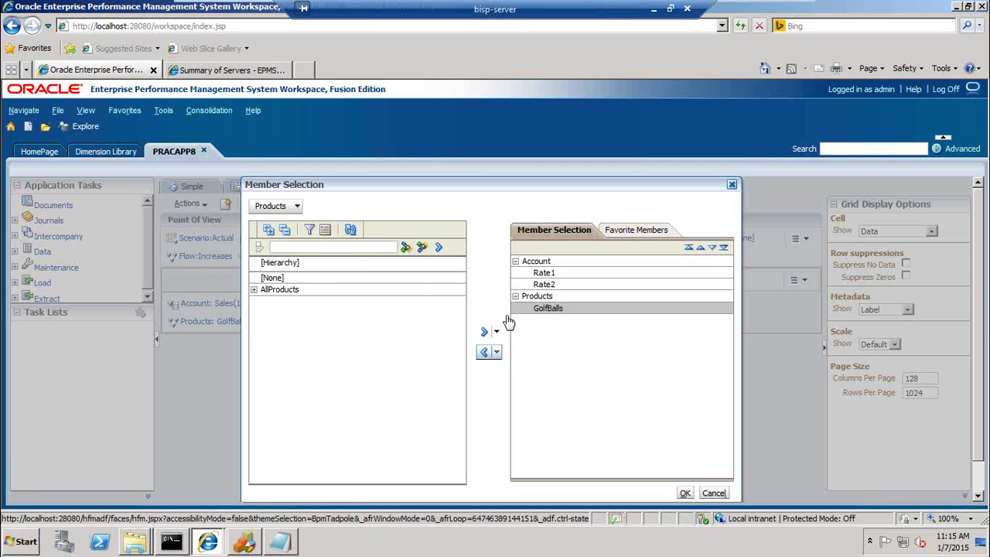
left_click(265, 293)
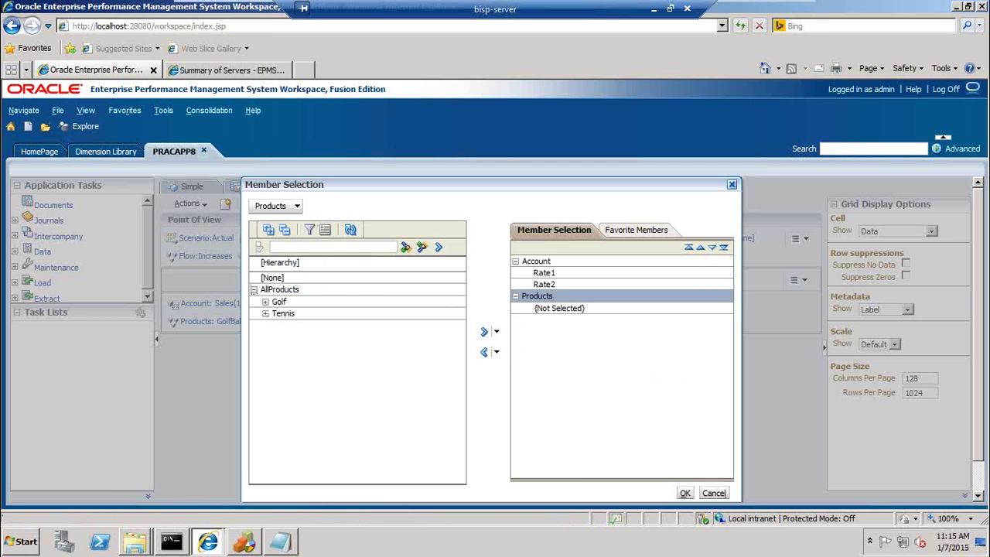
left_click(326, 232)
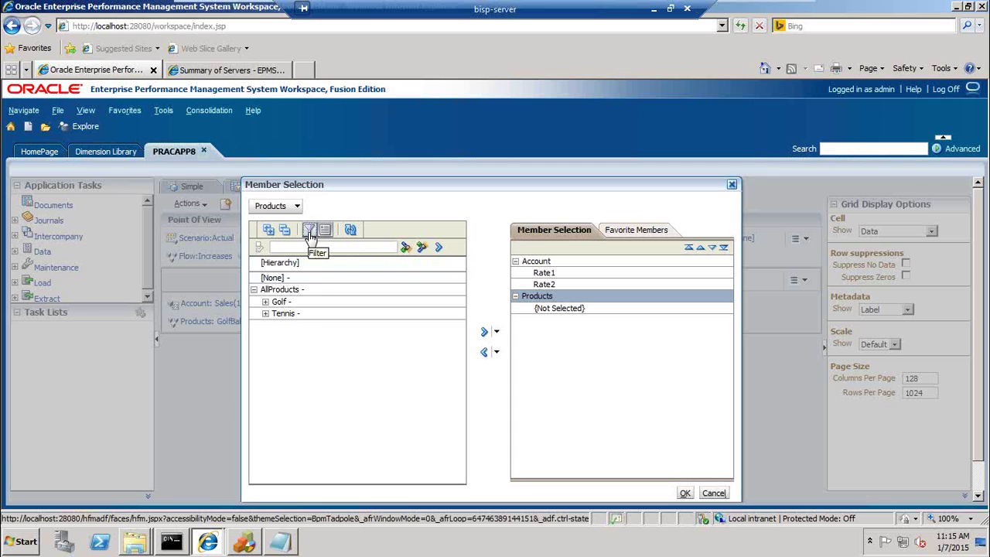
left_click(310, 232)
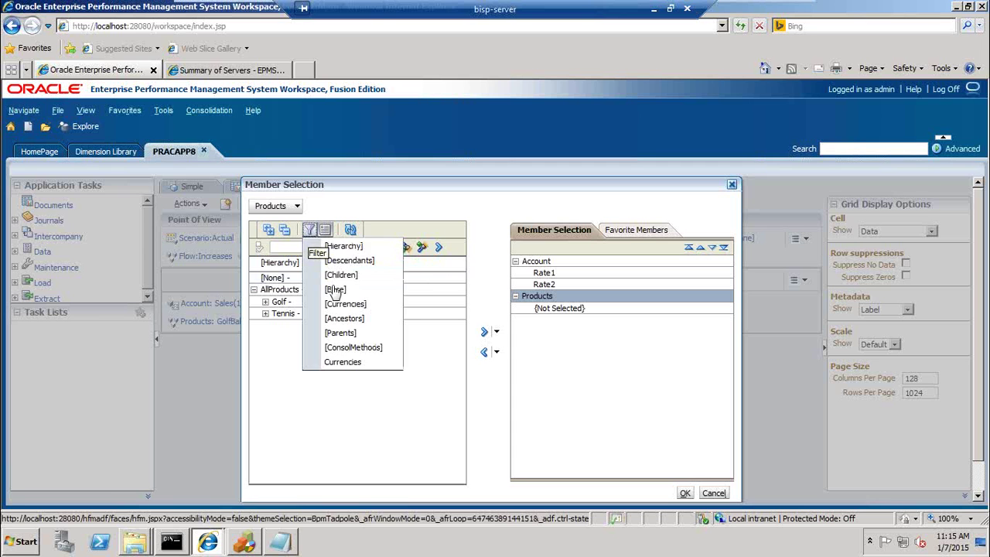
left_click(344, 362)
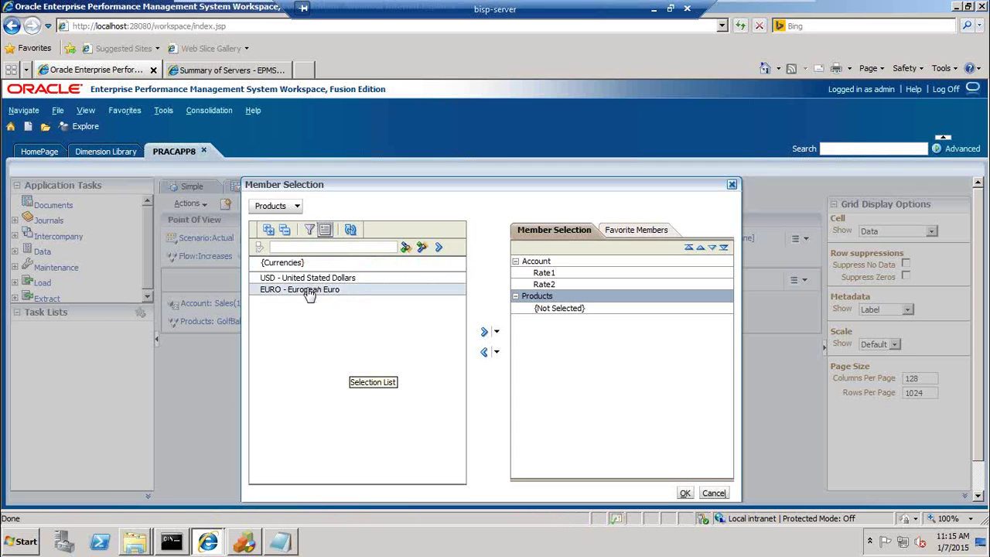
left_click(309, 281)
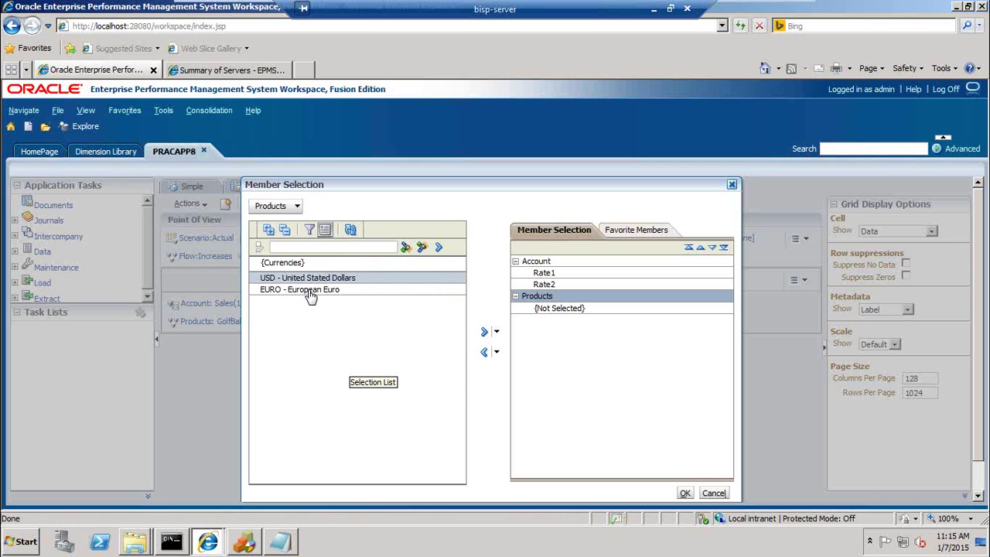
left_click(309, 291, "ctrl")
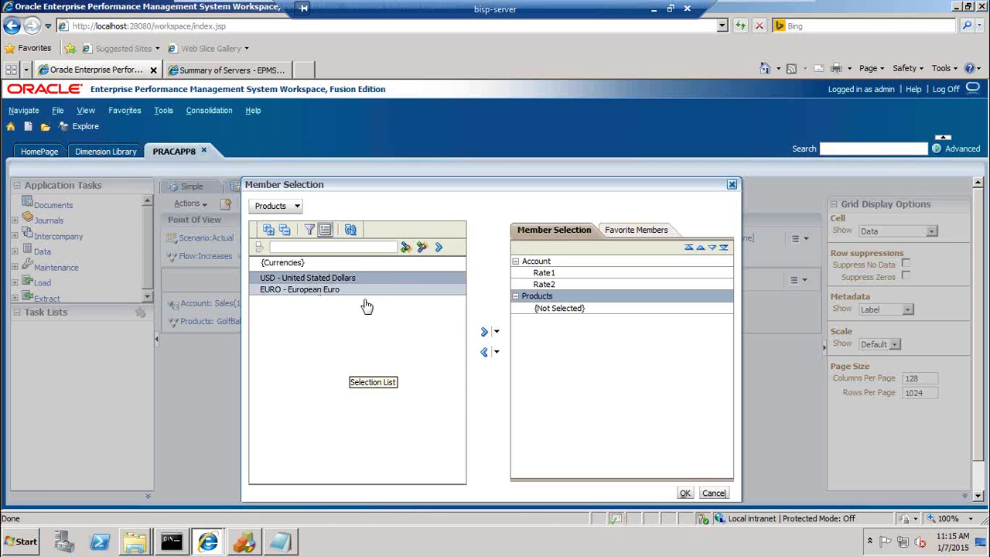
left_click(485, 332)
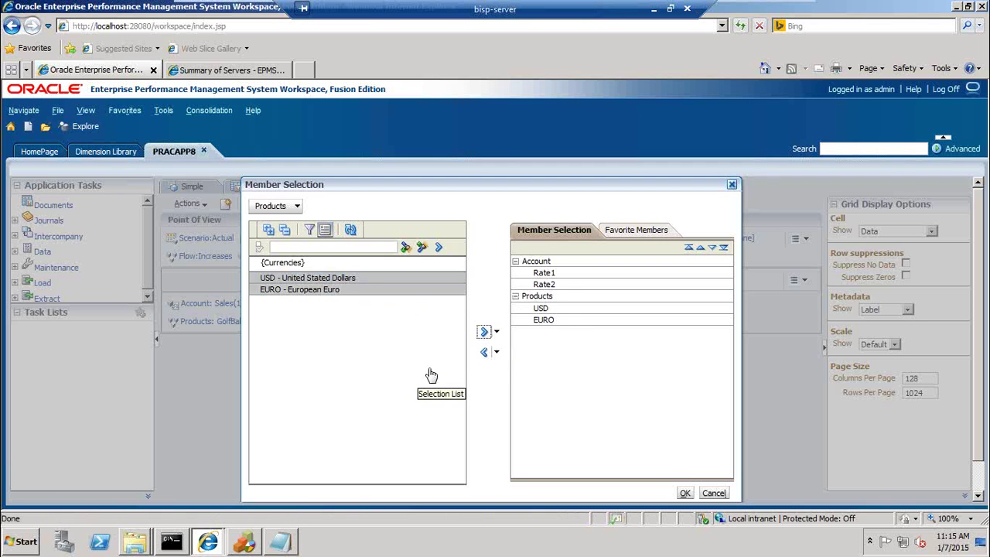
left_click(686, 494)
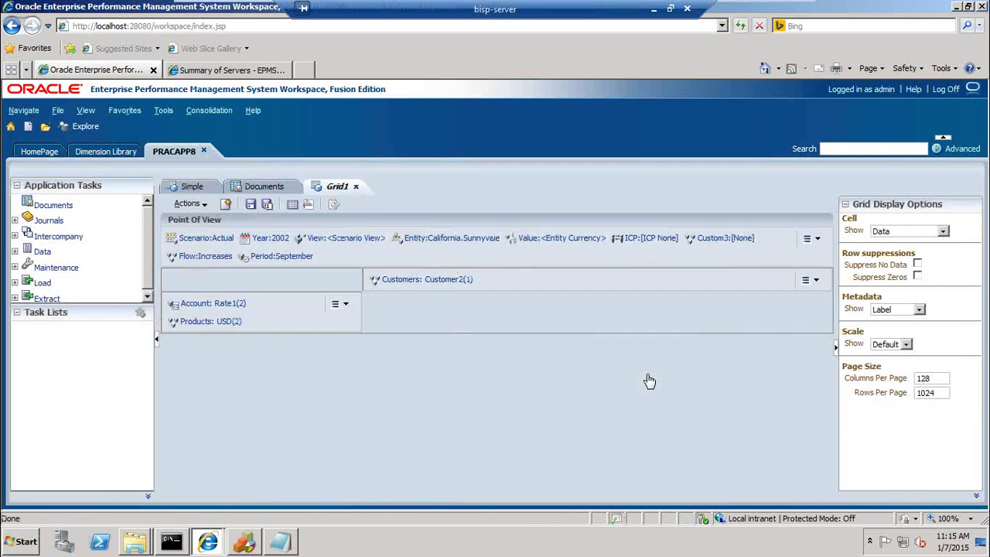
- Replace Customer2 with USD and EURO from the Currencies member list in the column selection for Customers
left_click(418, 285)
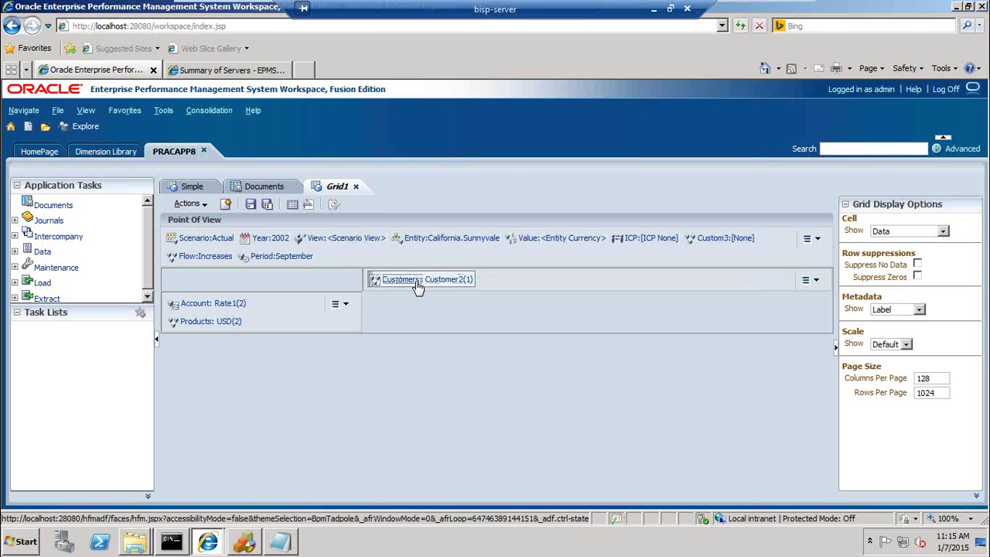
mouse_move(454, 278)
left_mouse_down()
mouse_move(361, 298)
mouse_move(458, 282)
mouse_move(447, 294)
mouse_move(436, 281)
left_mouse_up()
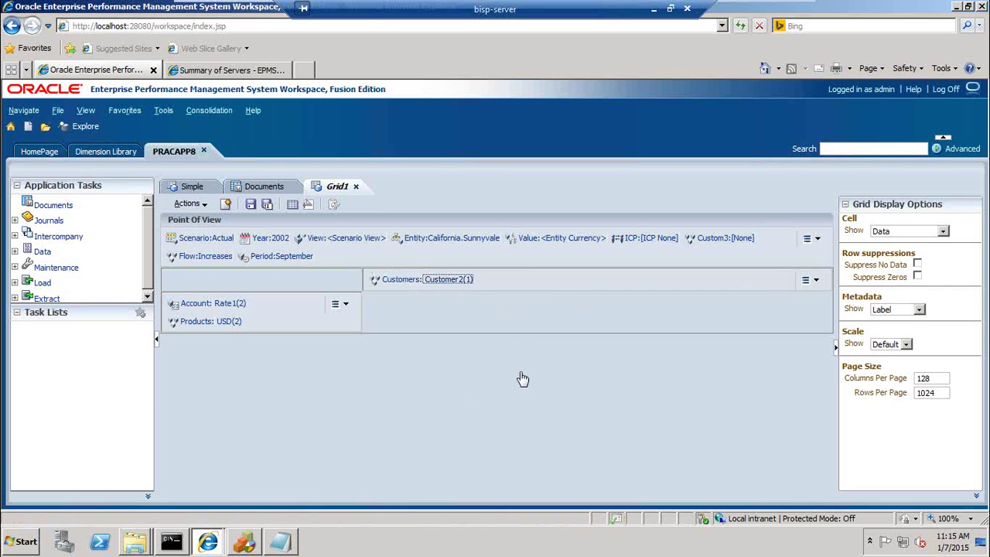
left_click(418, 284)
left_click(559, 274)
left_click(485, 355)
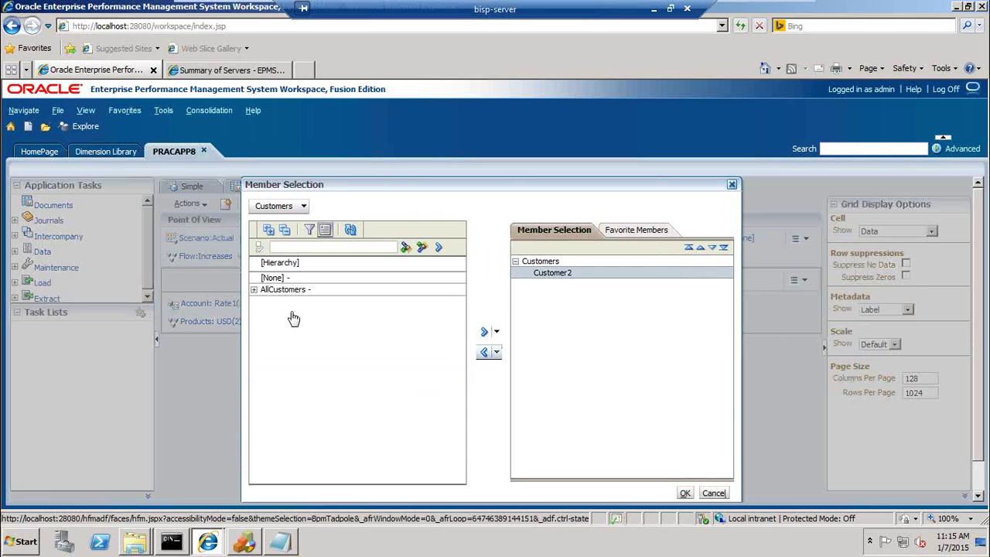
left_click(313, 236)
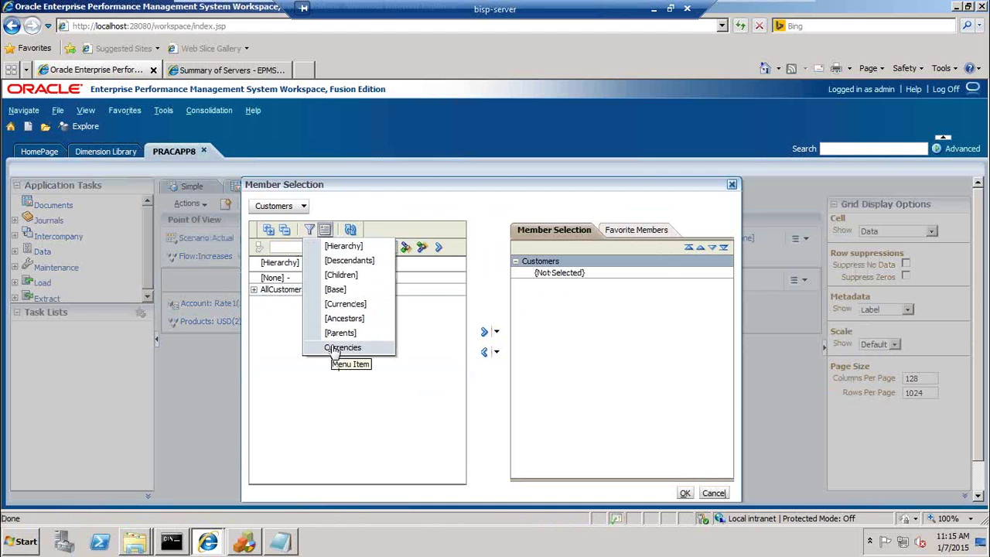
left_click(335, 348)
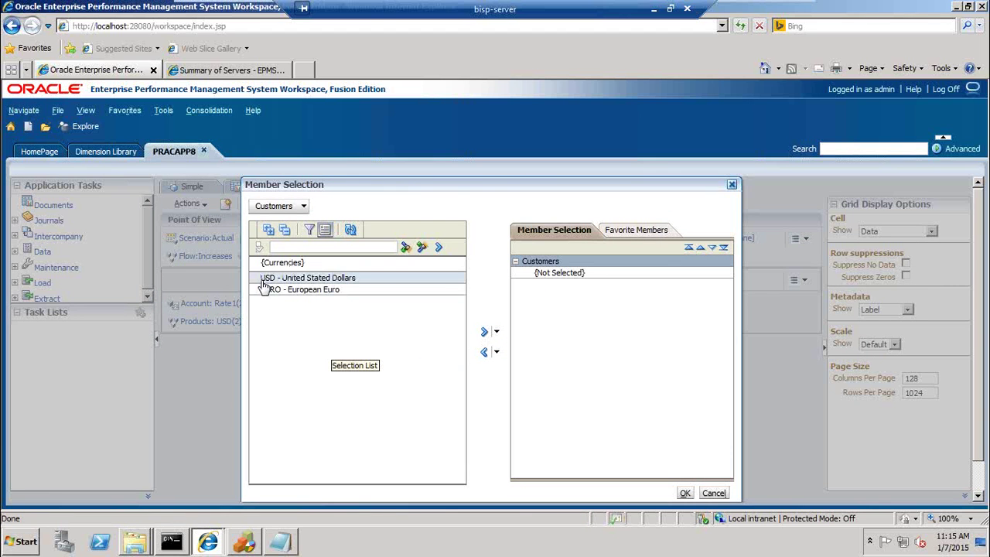
left_click(265, 291, "shift")
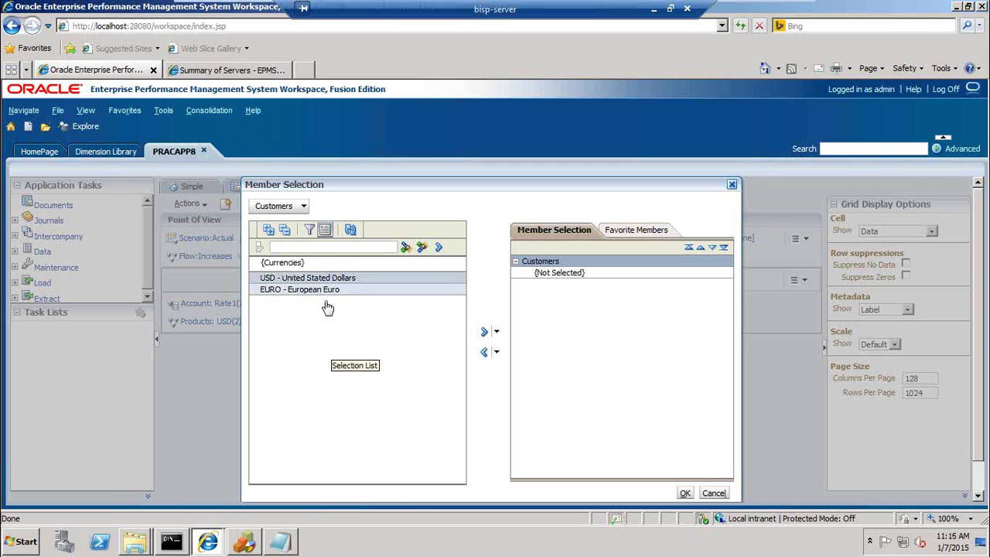
left_click(483, 334)
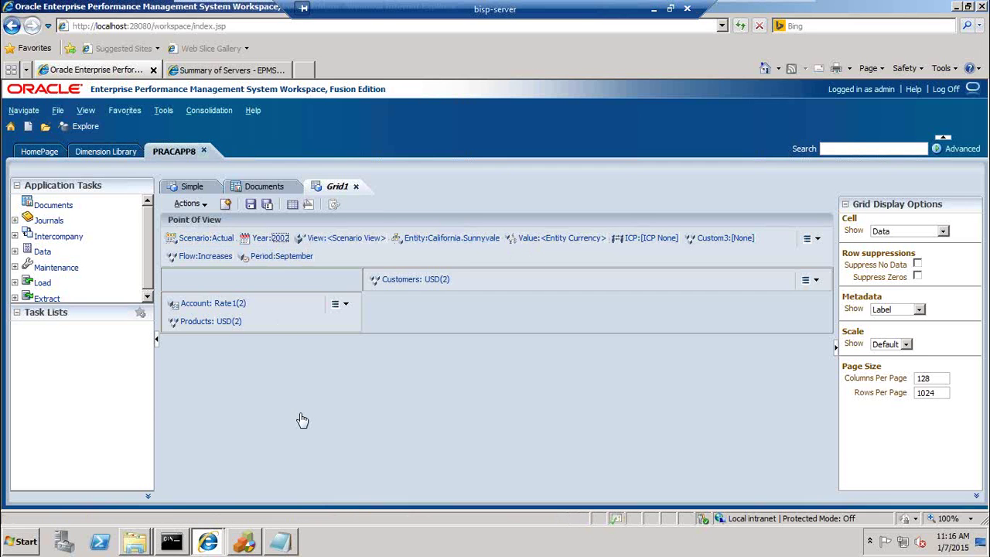
- Set the Year in the grid's point of view to 2003
left_click(277, 240)
left_click_drag(445, 323, 442, 325)
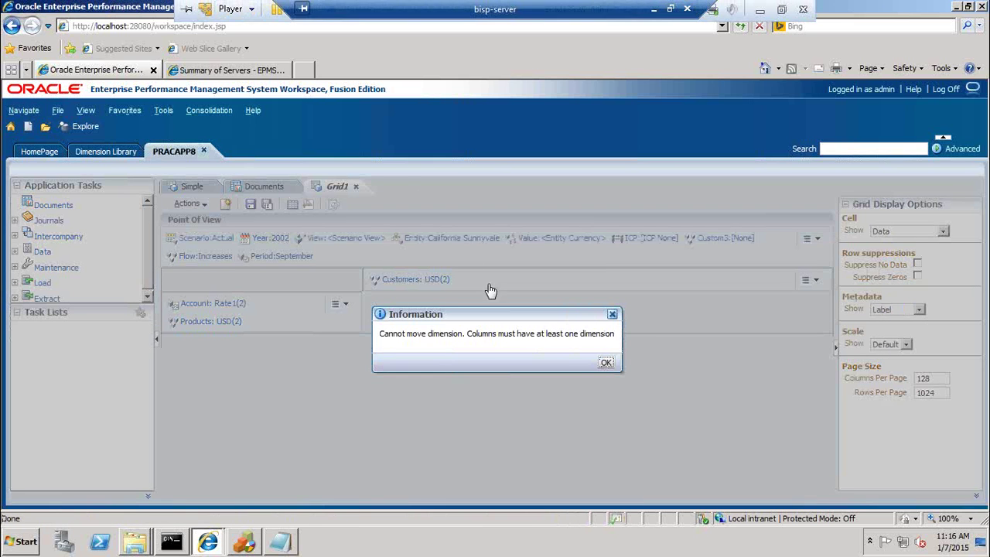
left_click(606, 364)
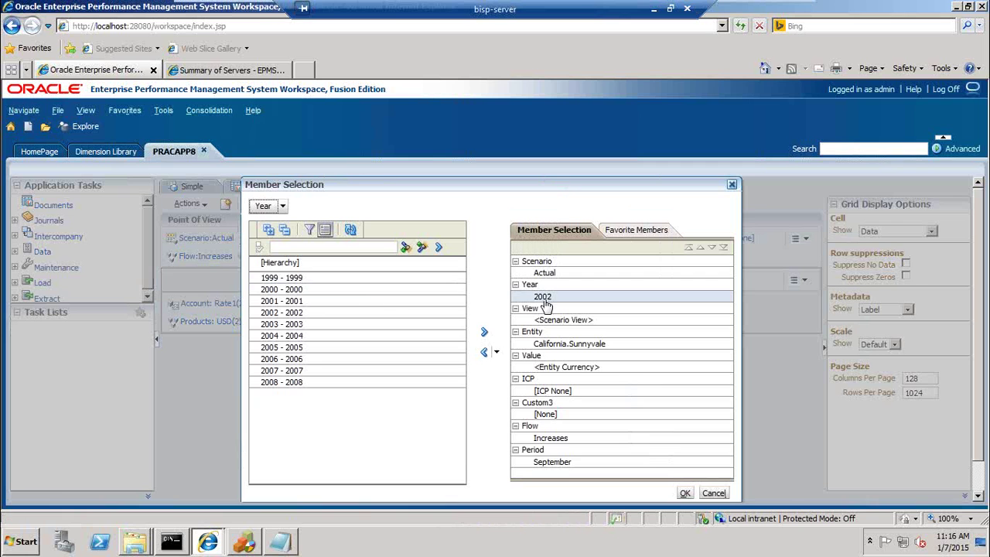
left_click(283, 324)
left_click(483, 334)
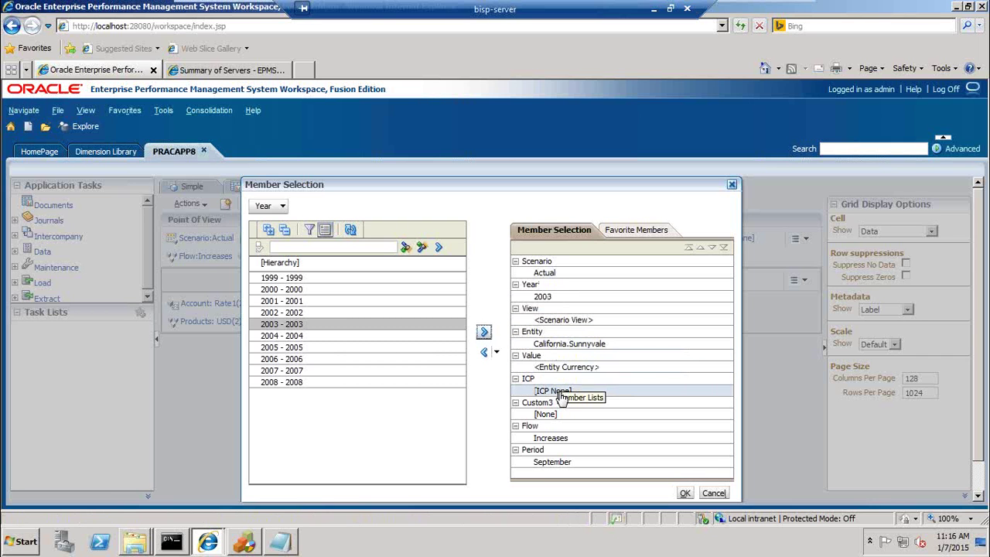
left_click(568, 462)
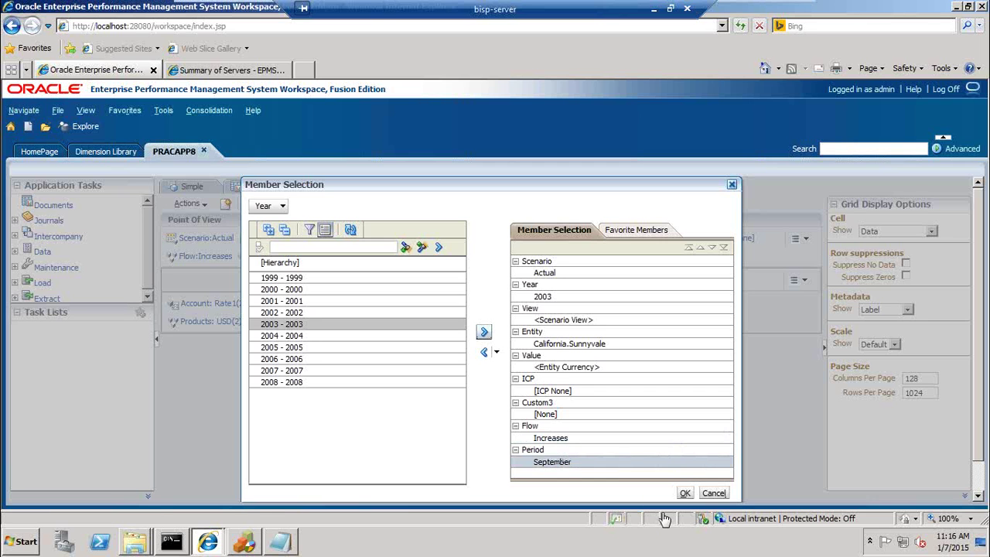
left_click(685, 494)
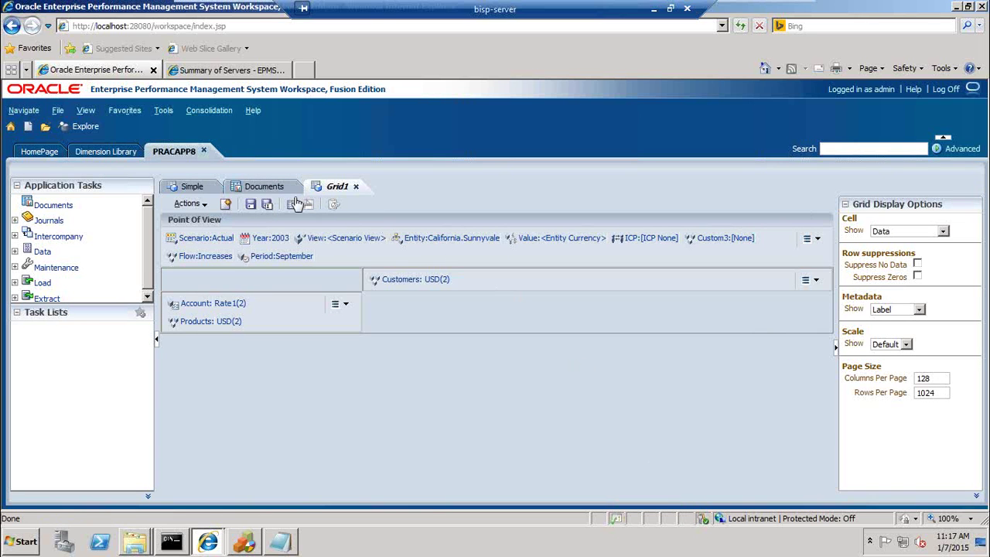
- Save the grid as a document named Currency_Exchange_Rate with the default security class
left_click(250, 206)
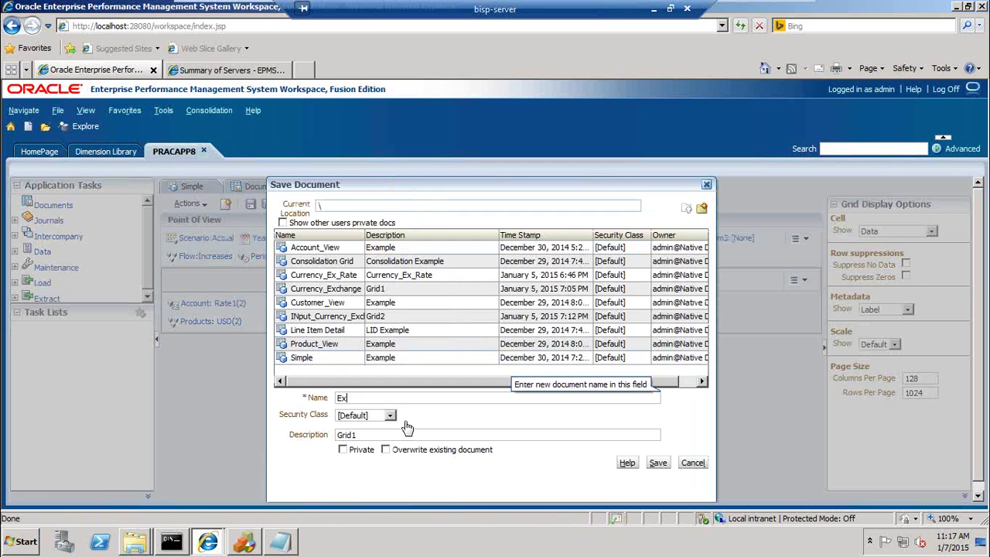
type("Curre")
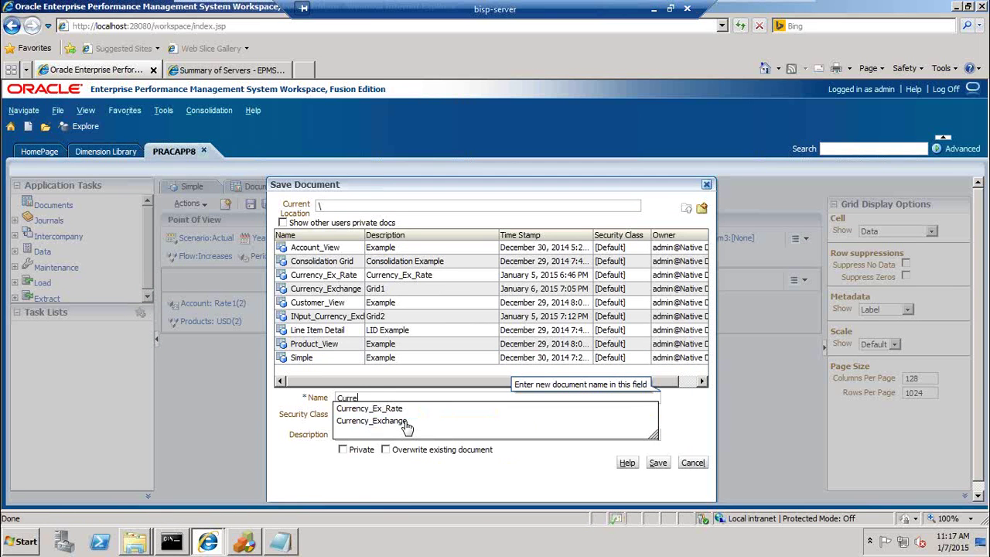
type("ncy_Excha")
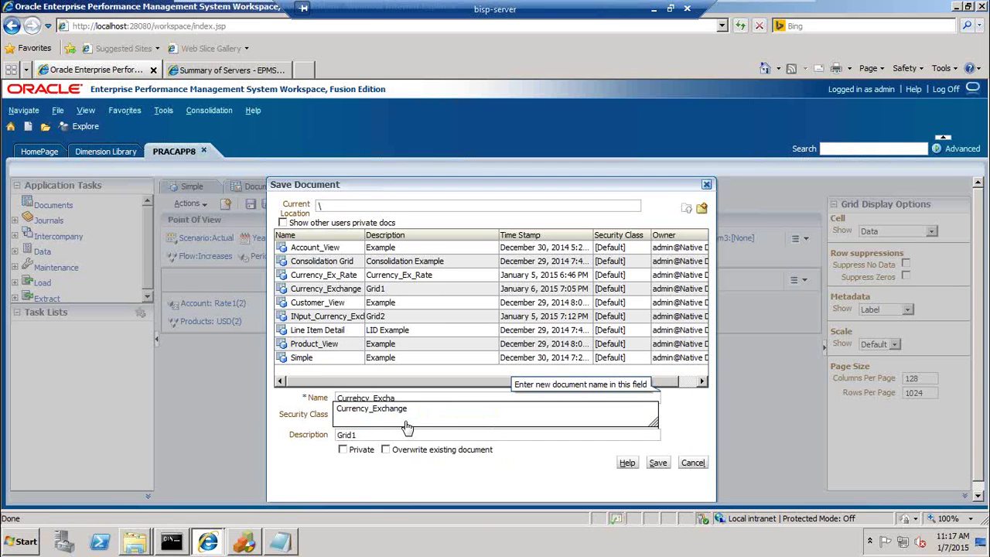
left_click(405, 422)
type("_Rate")
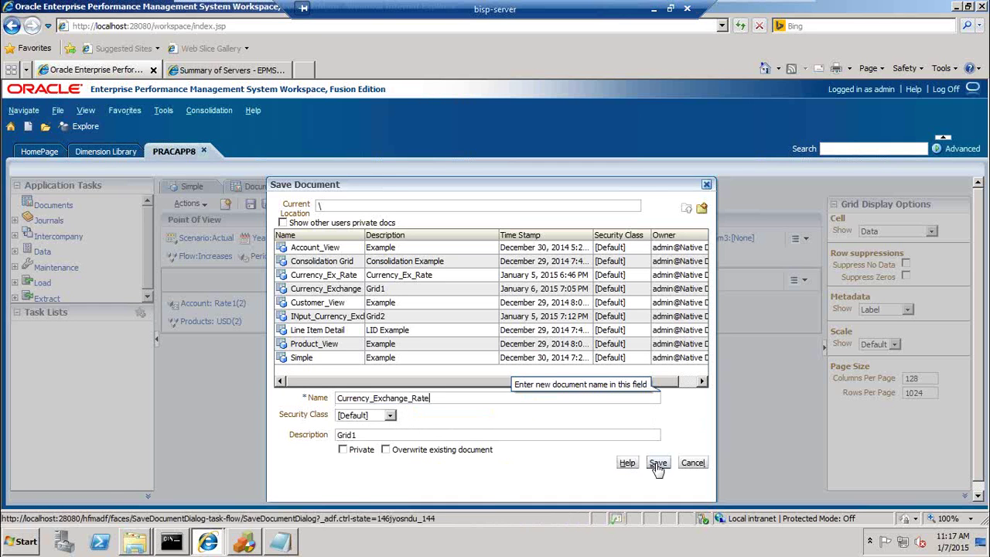
left_click(658, 462)
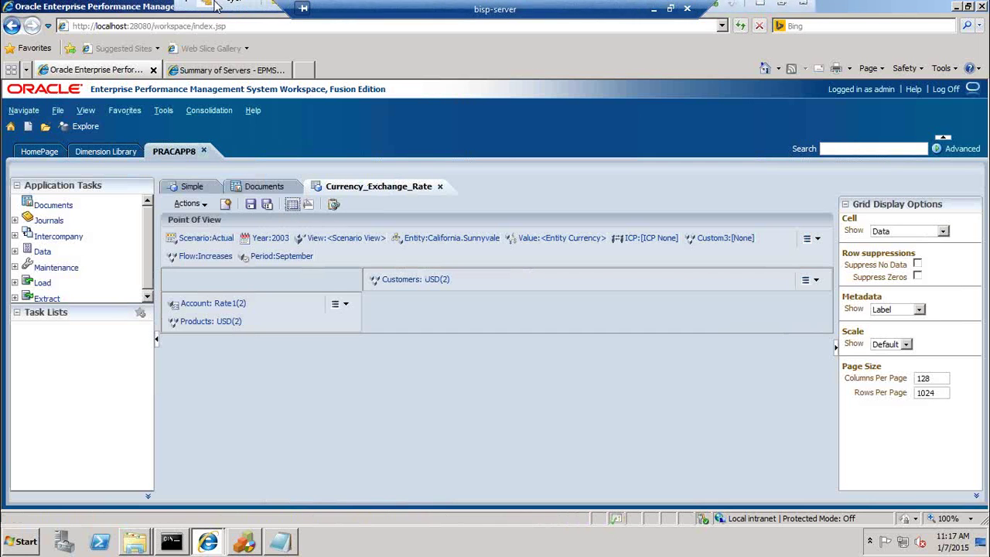
- Display the Currency_Exchange_Rate grid with its data cells and set Flow to [None] in the point of view
left_click(334, 203)
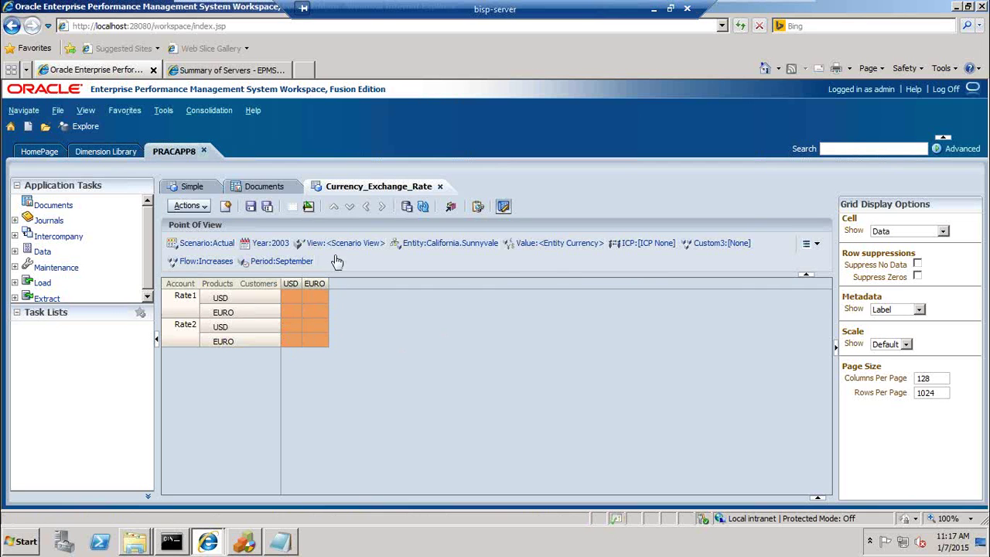
left_click(209, 262)
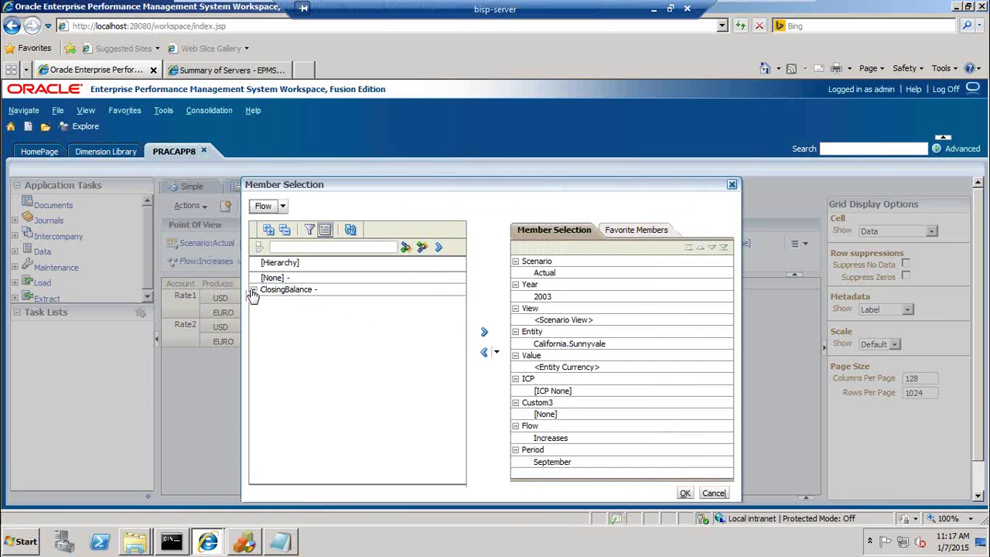
left_click(286, 279)
left_click(484, 332)
left_click(684, 493)
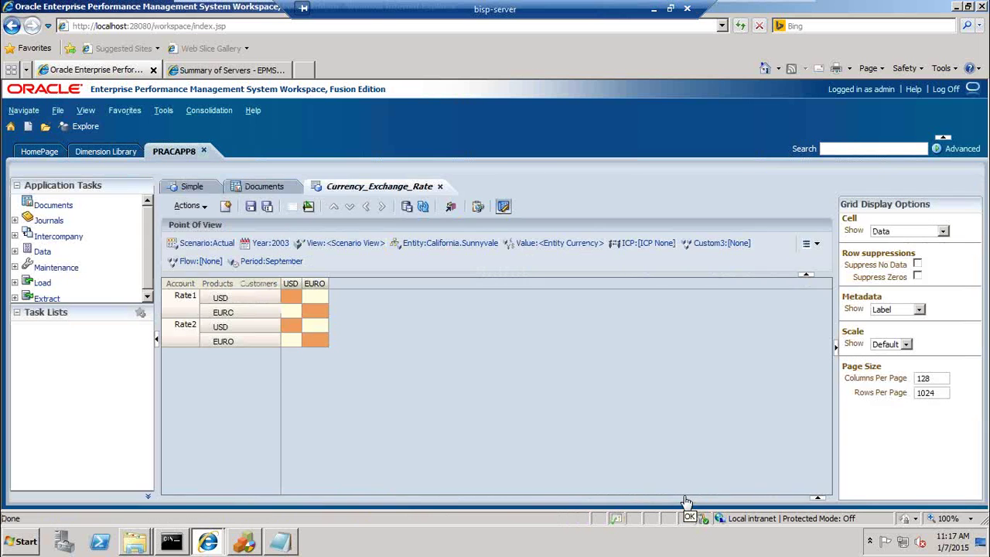
- Enter 2 for both Rate1 and Rate2 in the USD/EURO and EURO/USD cells and submit the data
left_click(320, 300)
type("2")
key("Down")
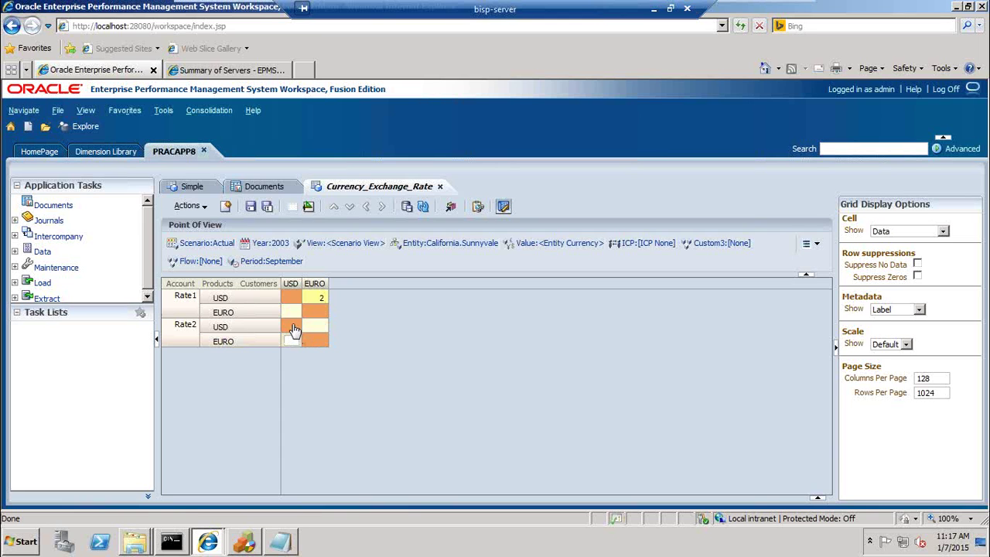
left_click(297, 314)
left_click(321, 331)
type("2")
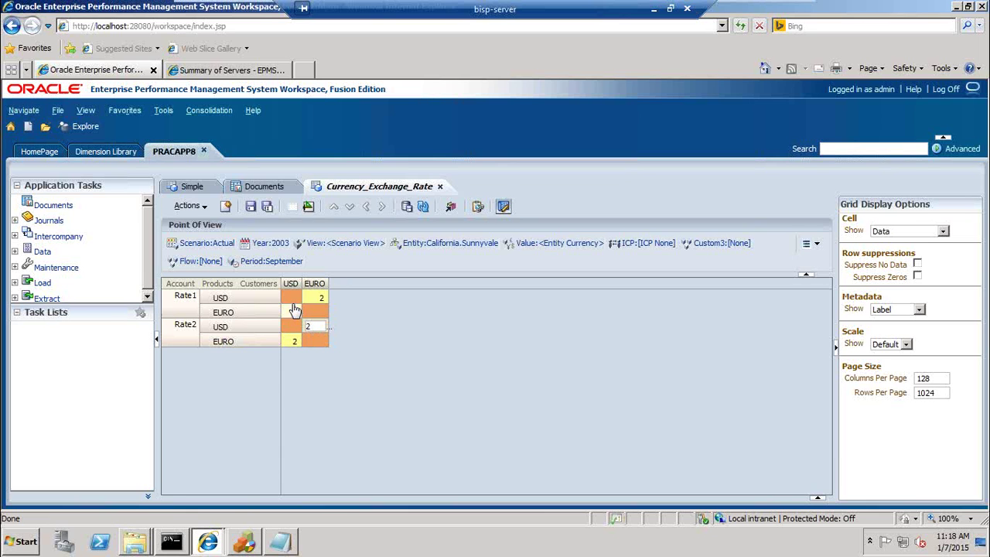
left_click(301, 315)
left_click(200, 208)
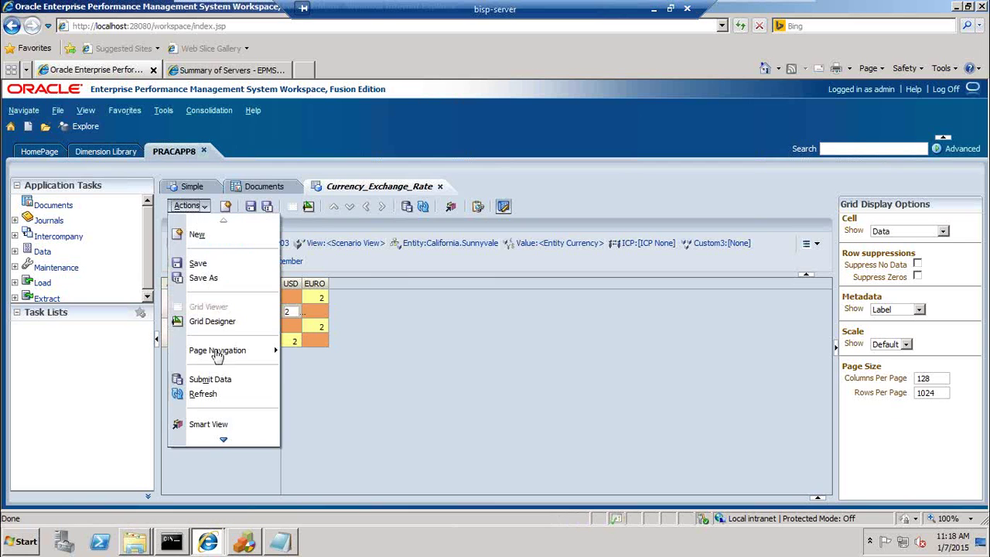
left_click(219, 383)
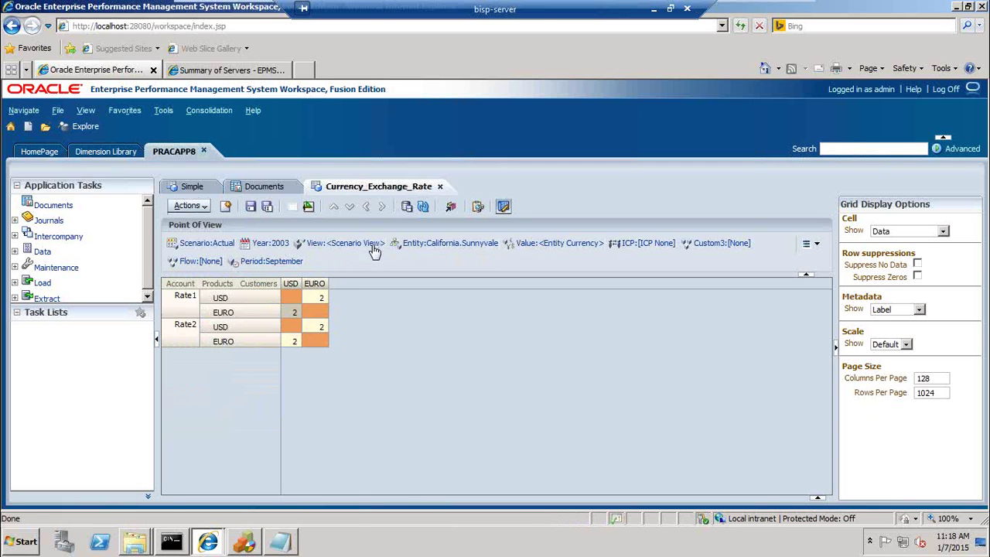
- Open the Simple data grid from the PRACAPP8 documents list
left_click(260, 187)
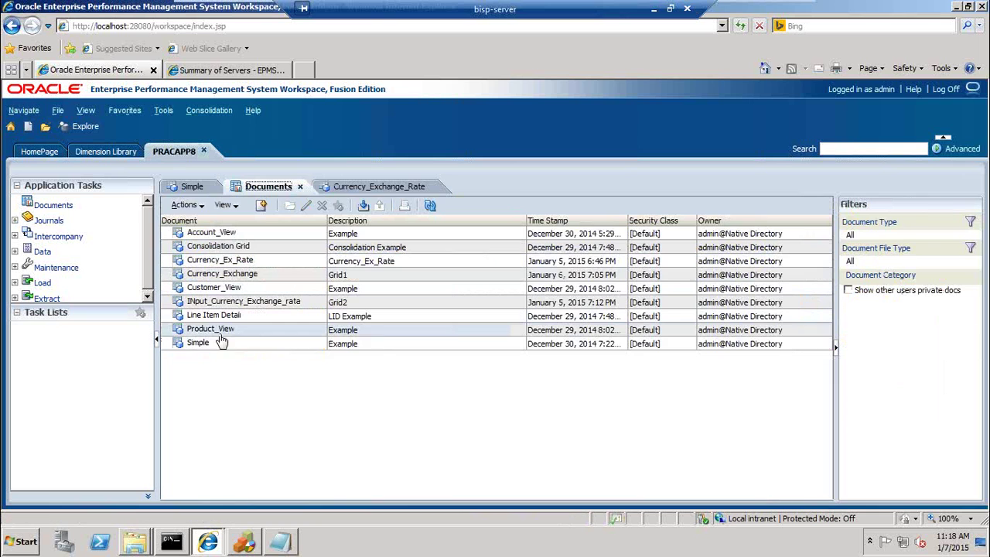
left_click(195, 345)
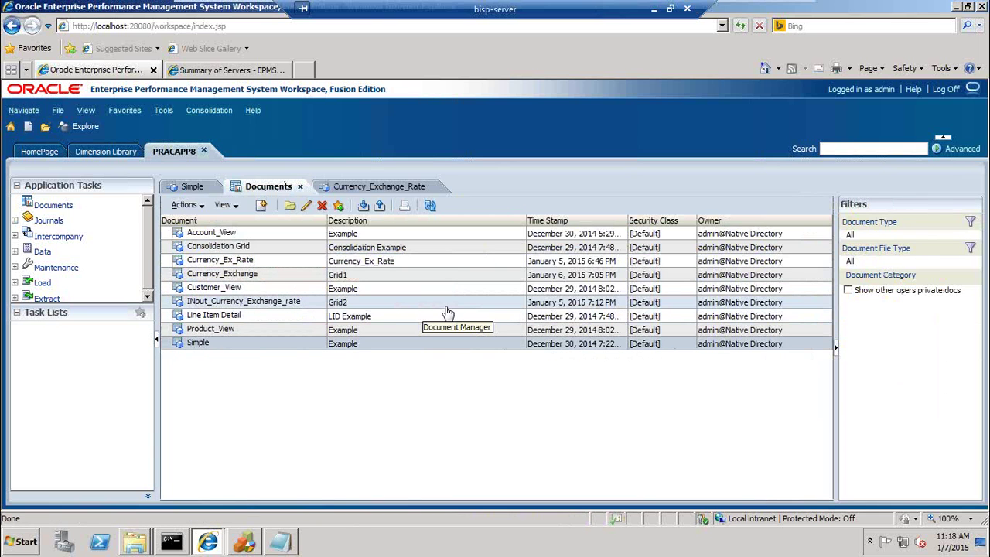
right_click(283, 350)
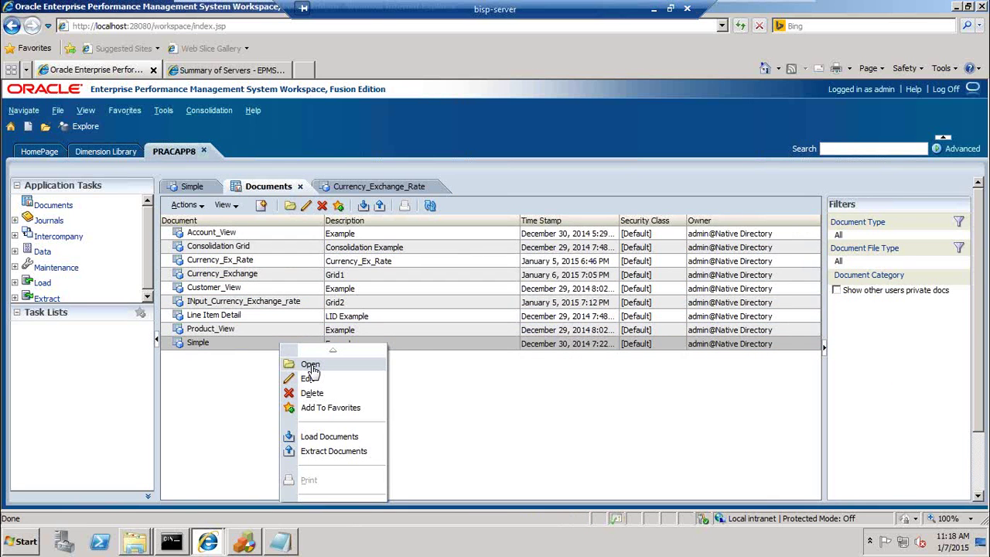
left_click(312, 368)
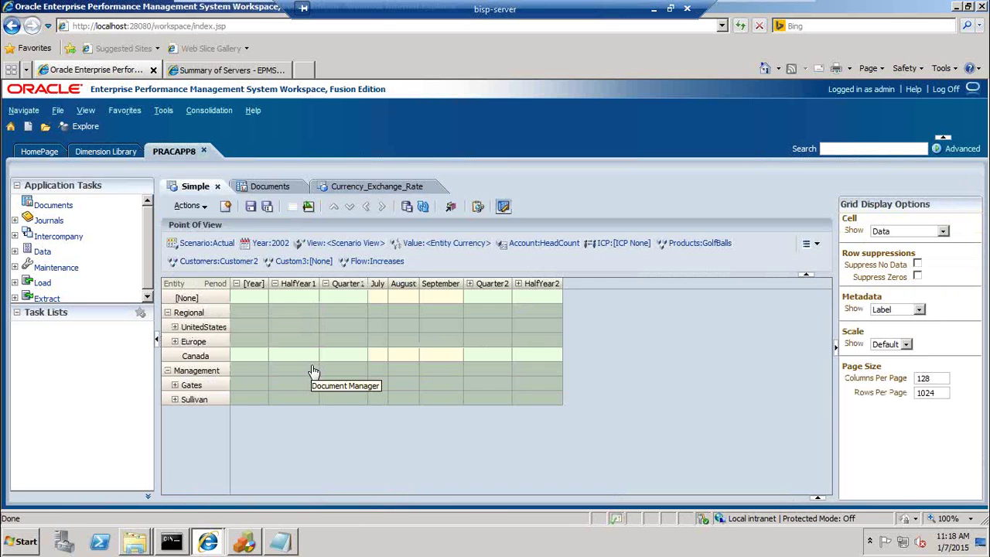
- Set the Year in the Simple grid's point of view to 2003
left_click(276, 246)
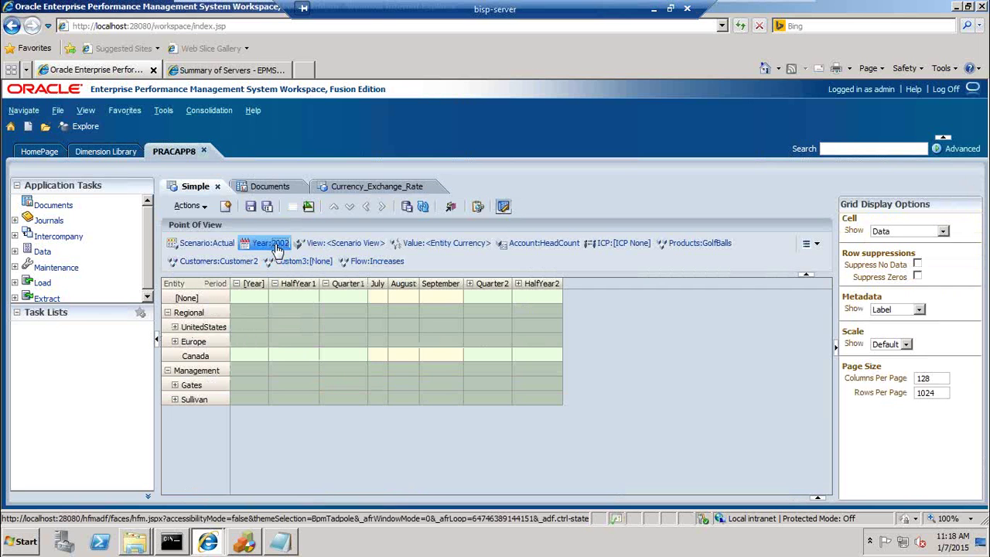
left_click(278, 246)
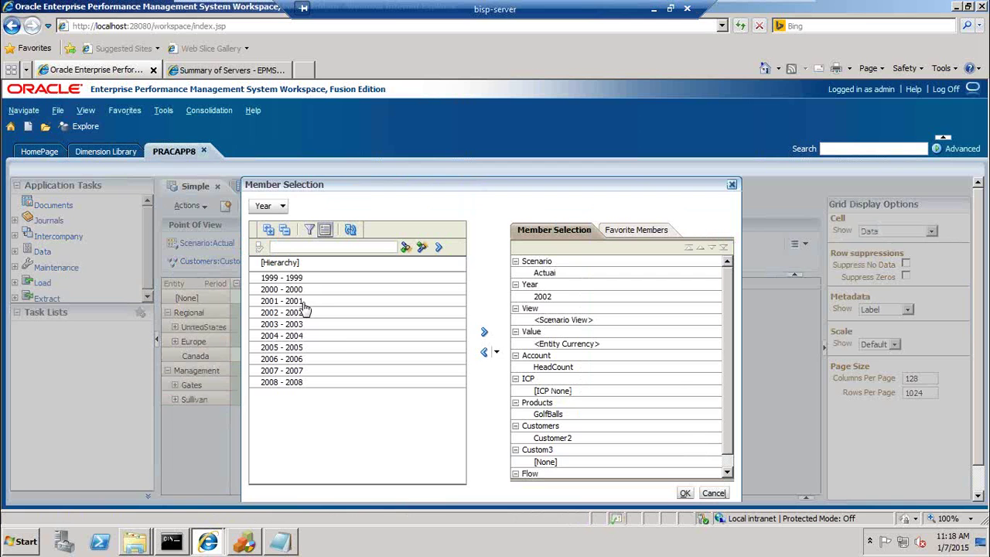
left_click(313, 324)
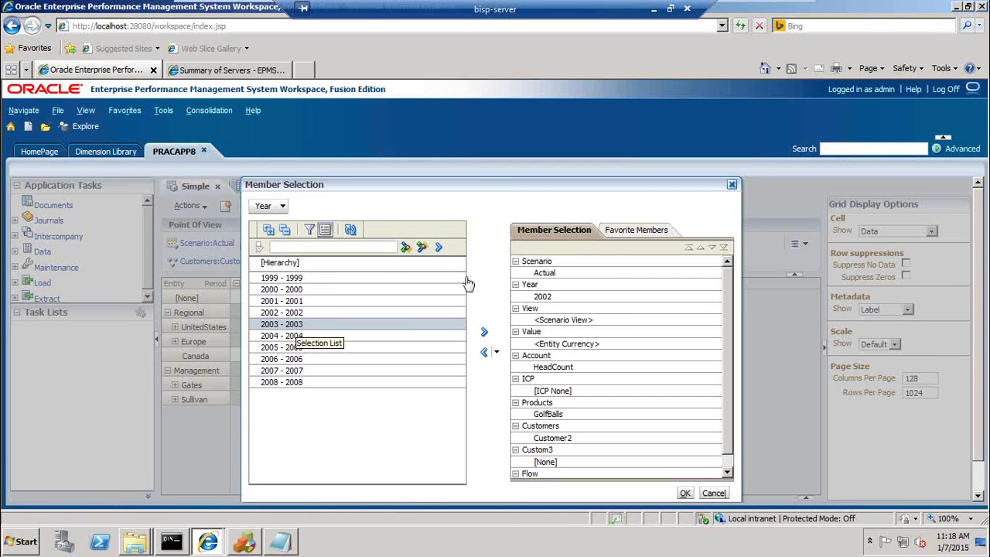
left_click(483, 332)
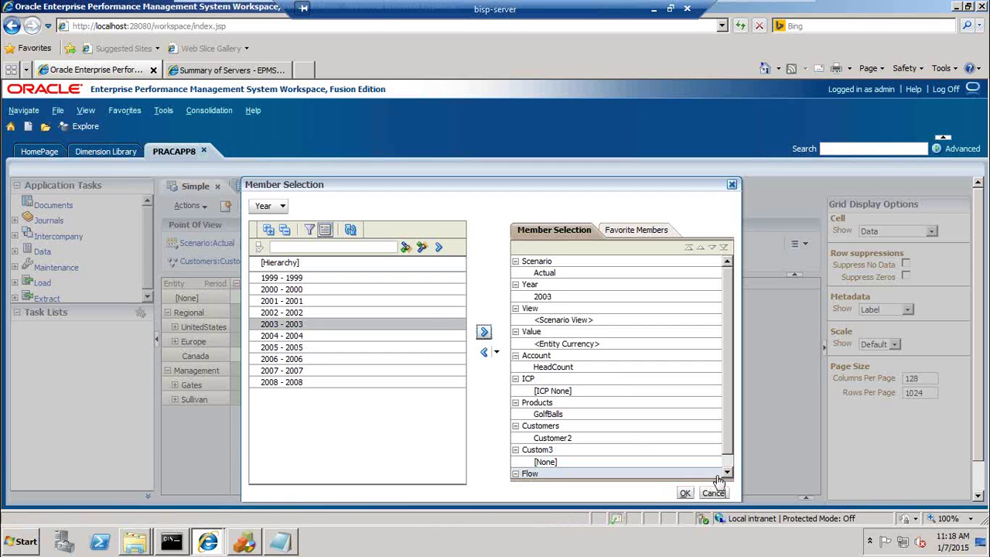
left_click(685, 495)
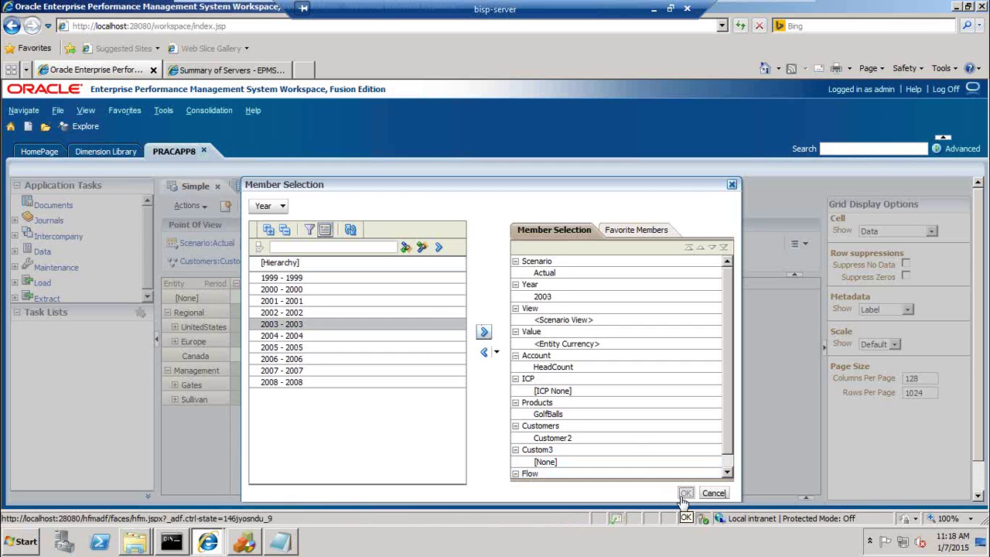
left_click(684, 495)
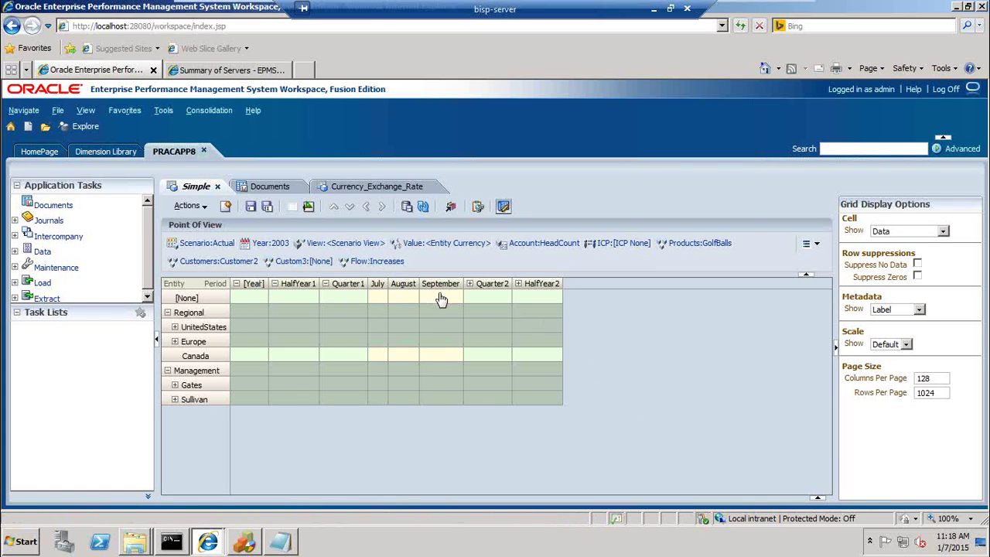
- Expand UnitedStates and California in the Simple grid's entity rows, and reopen the grid from the documents list
left_click(175, 328)
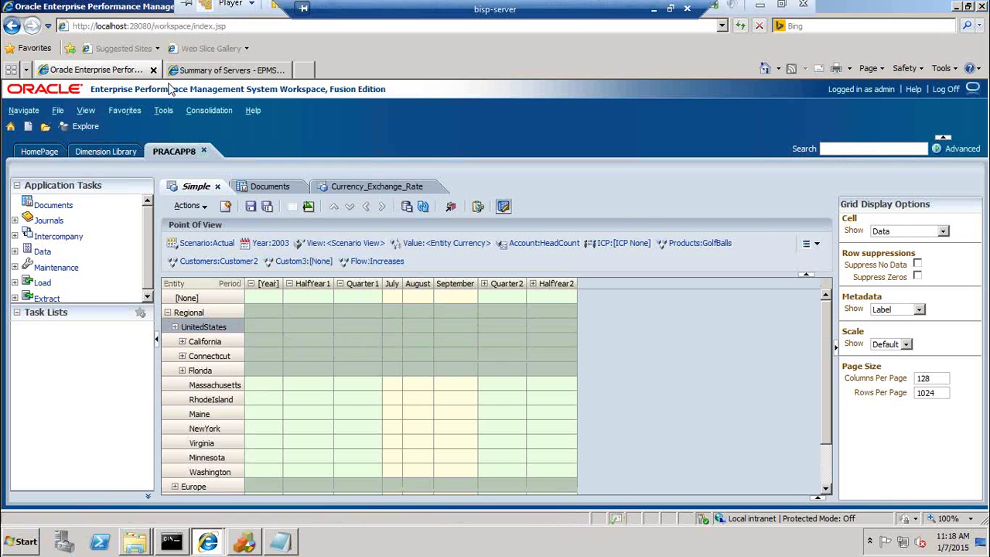
left_click(182, 342)
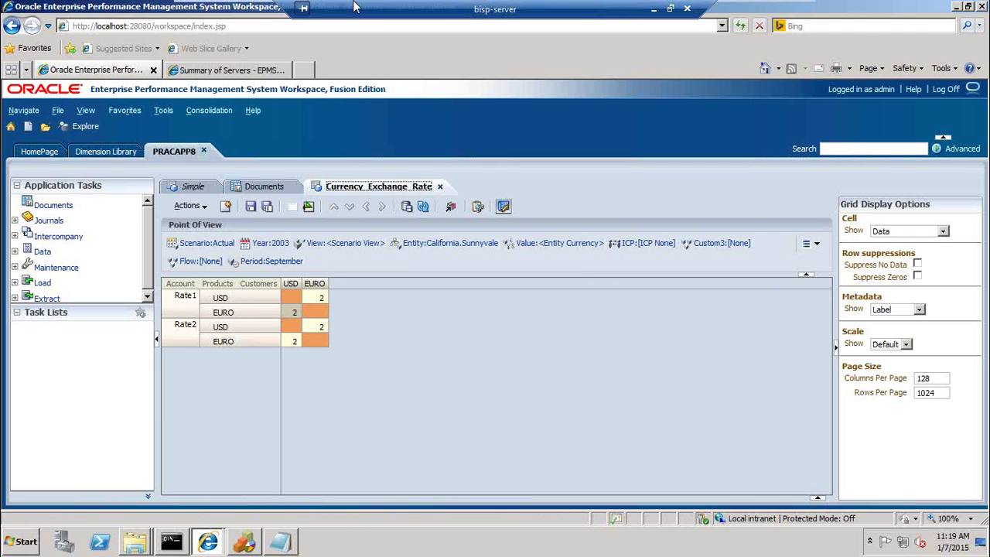
left_click(261, 187)
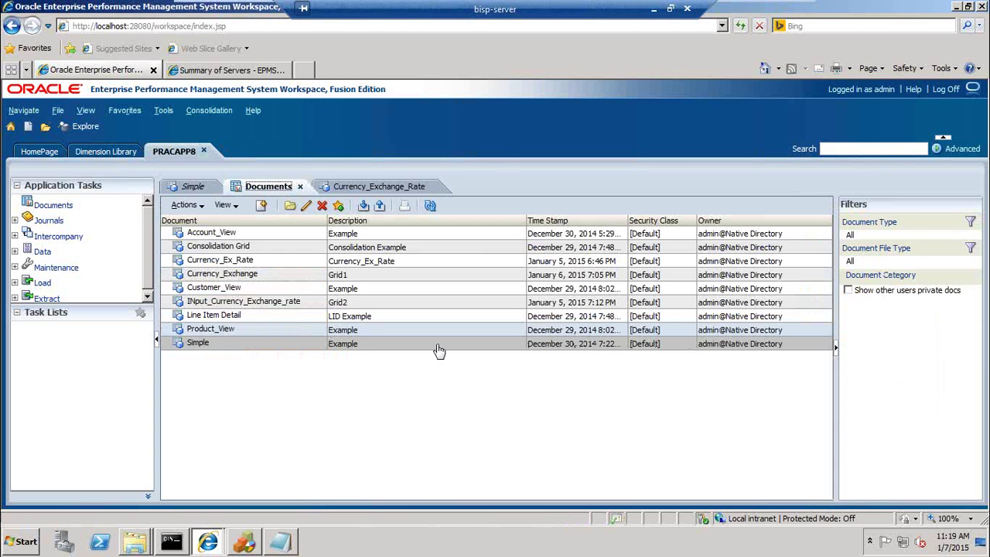
right_click(383, 355)
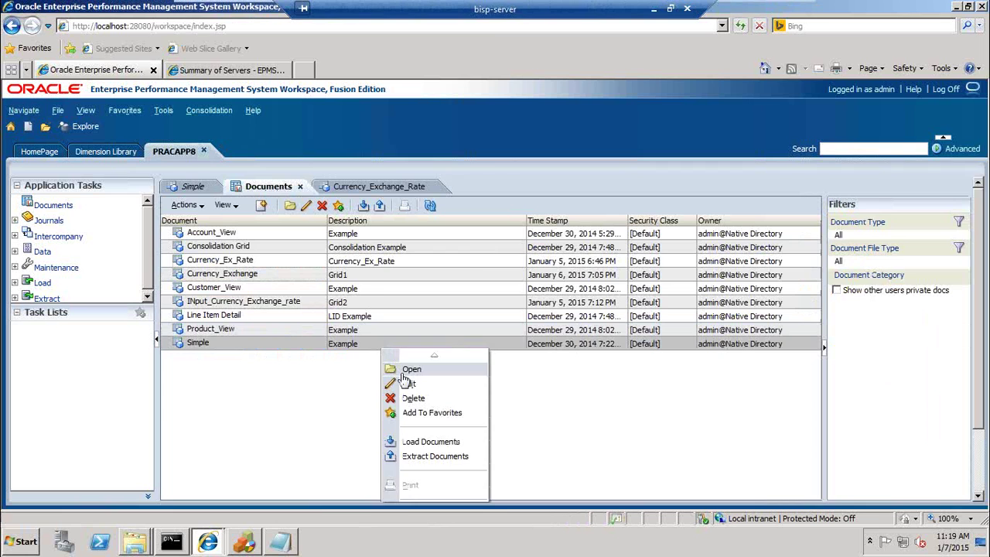
left_click(403, 378)
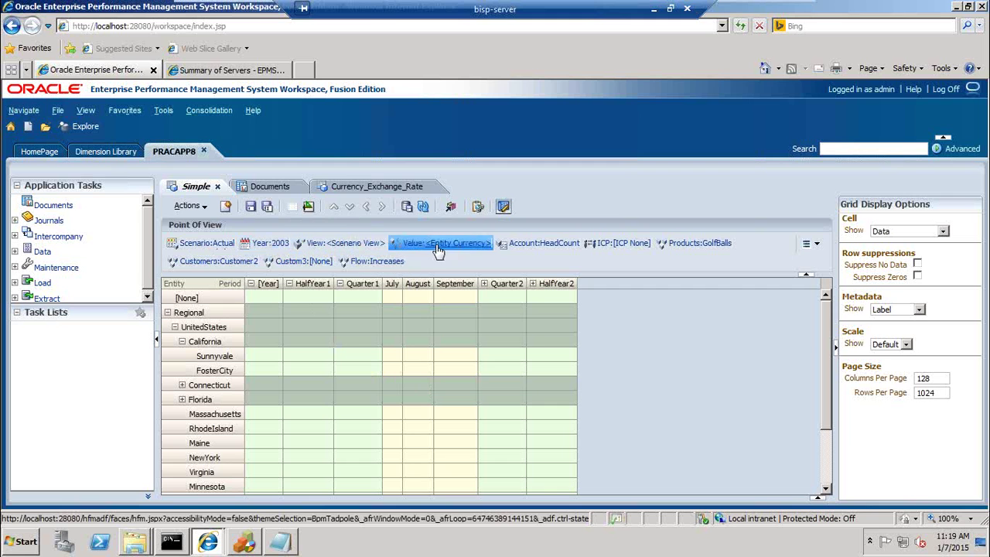
- Set the Account in the Simple grid's point of view to Sales, found under NetProfit, NetIncome and GrossMargin
left_click(556, 246)
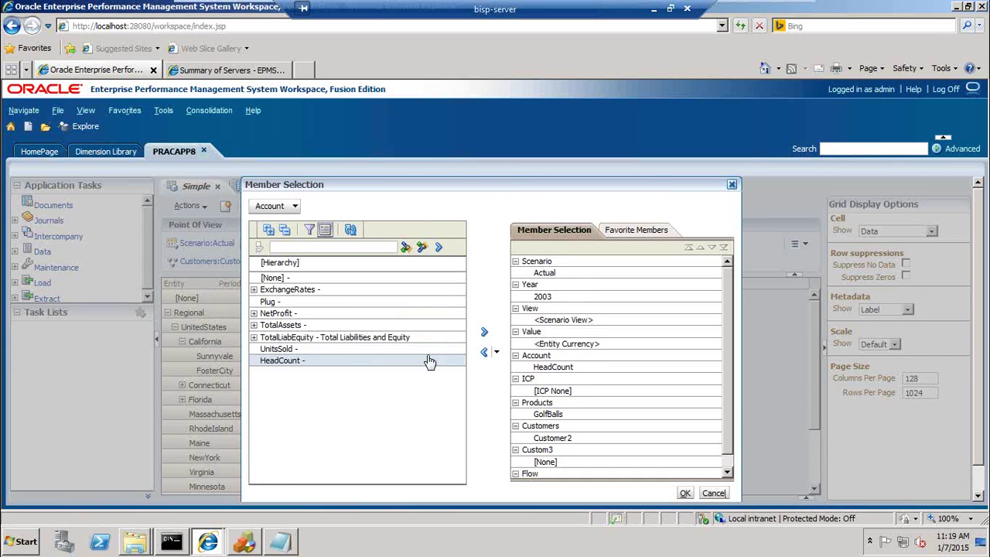
left_click(253, 313)
left_click(266, 325)
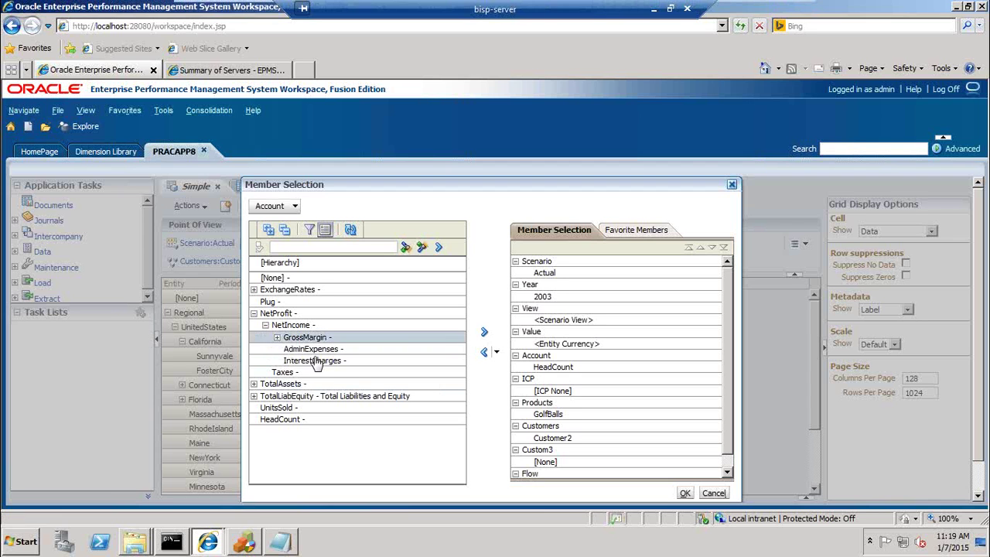
left_click(278, 339)
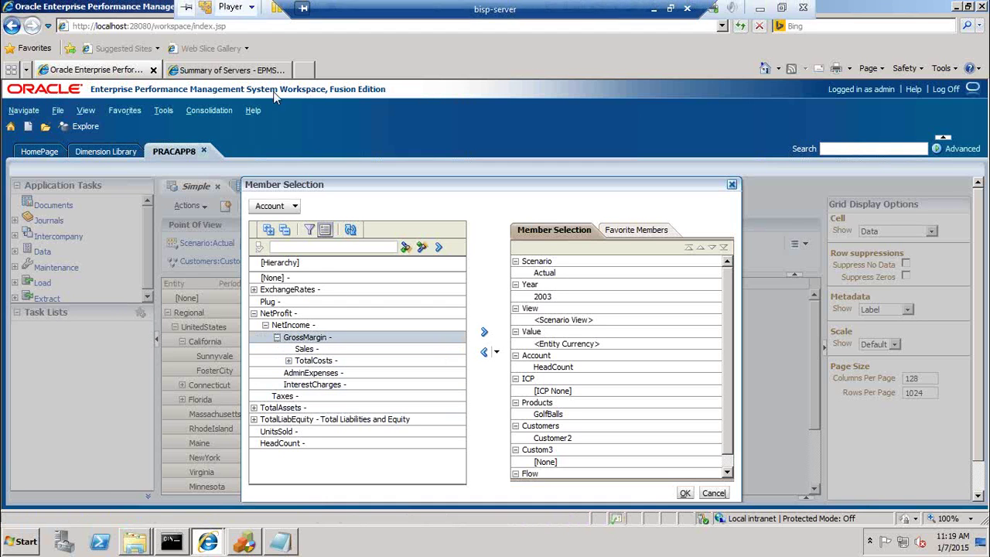
left_click(489, 338)
left_click(684, 495)
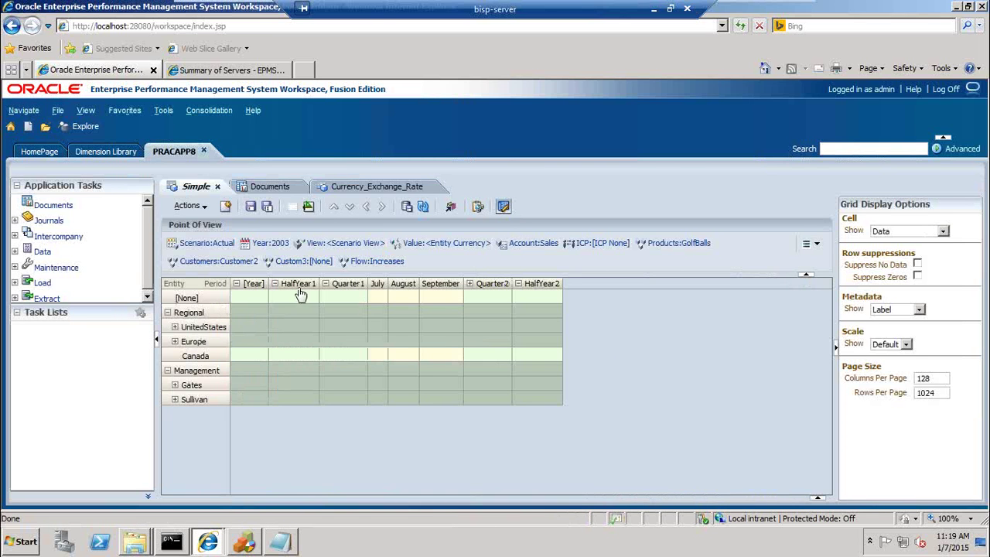
- Expand UnitedStates and California in the entity rows to reach the Sunnyvale entity
left_click(174, 327)
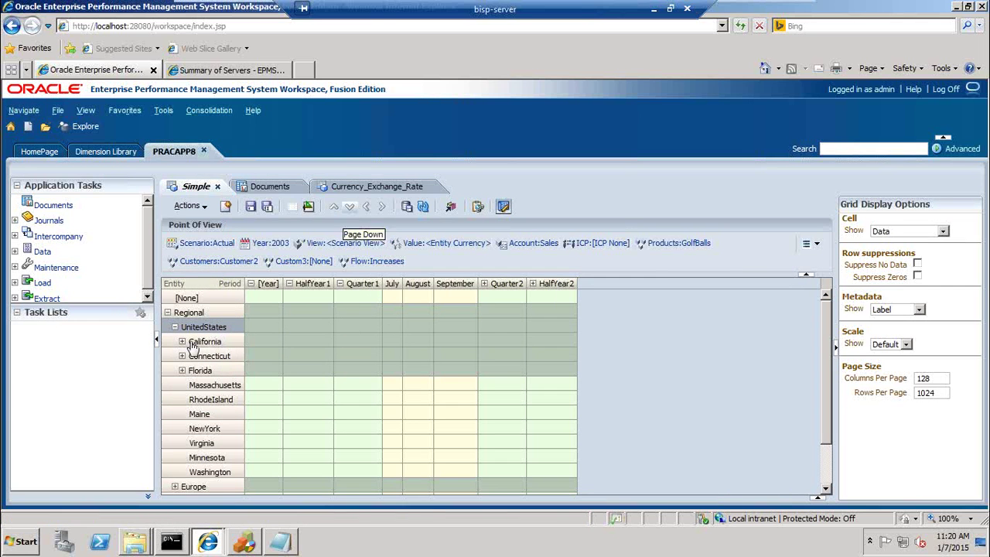
left_click(182, 341)
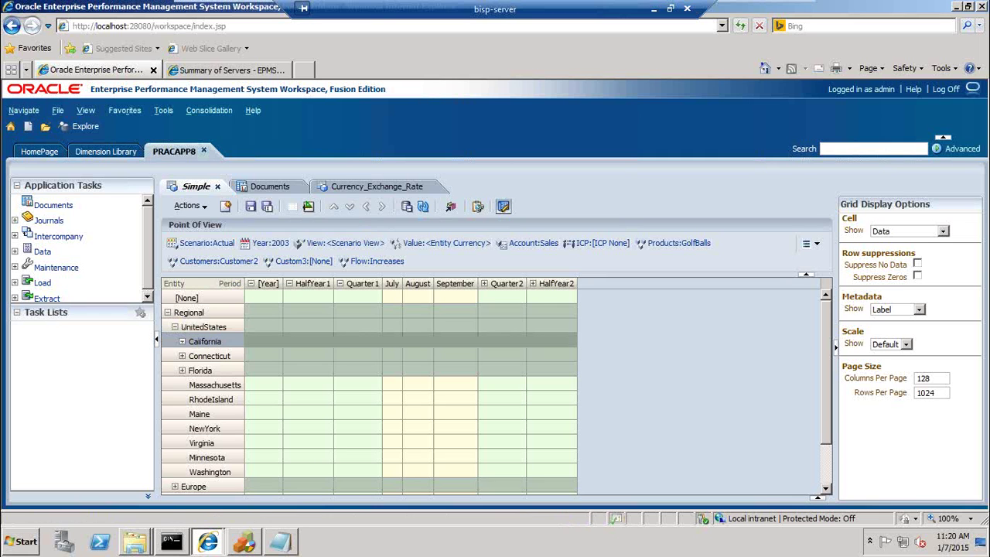
mouse_move(193, 15)
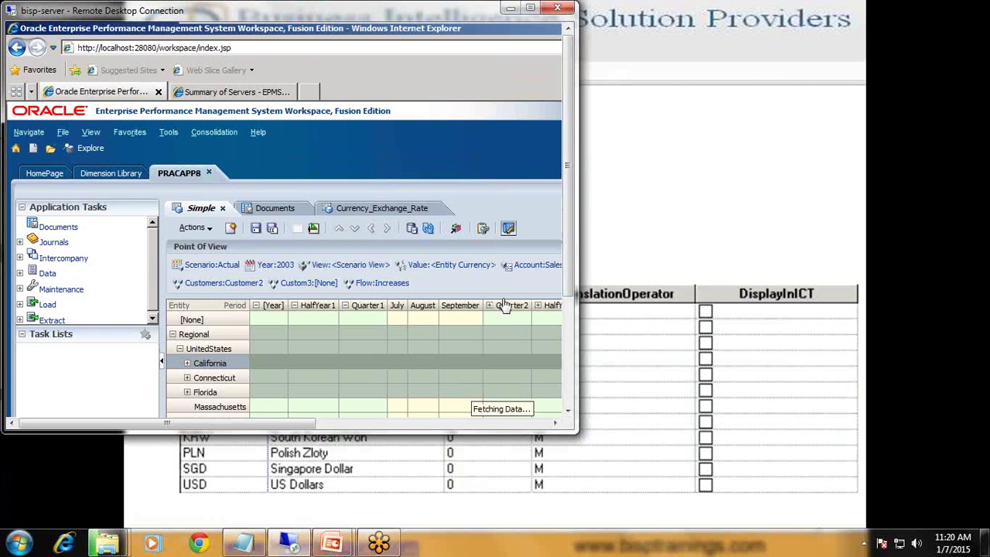
left_click(670, 8)
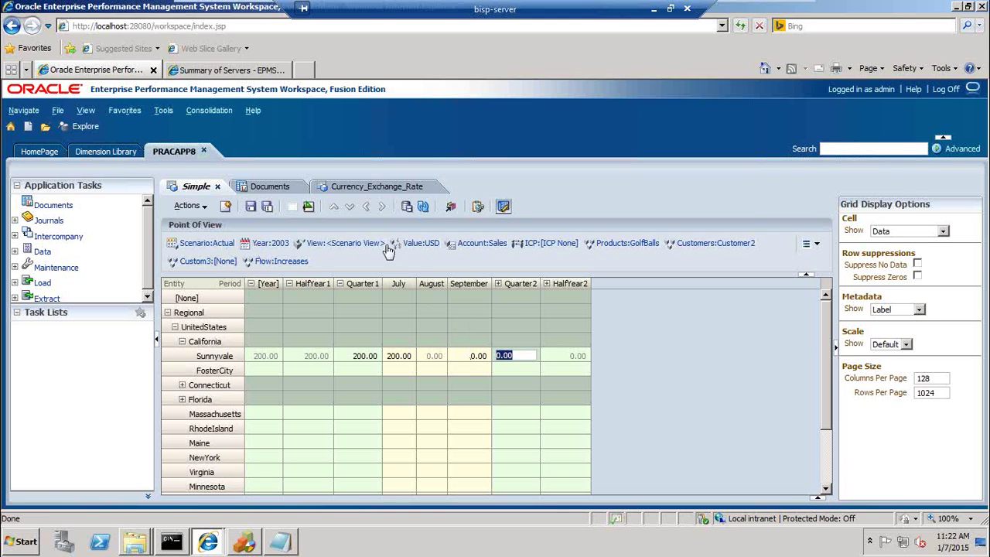
- Enter 300 as Sunnyvale's September sales value in USD and submit the data
left_click(469, 356)
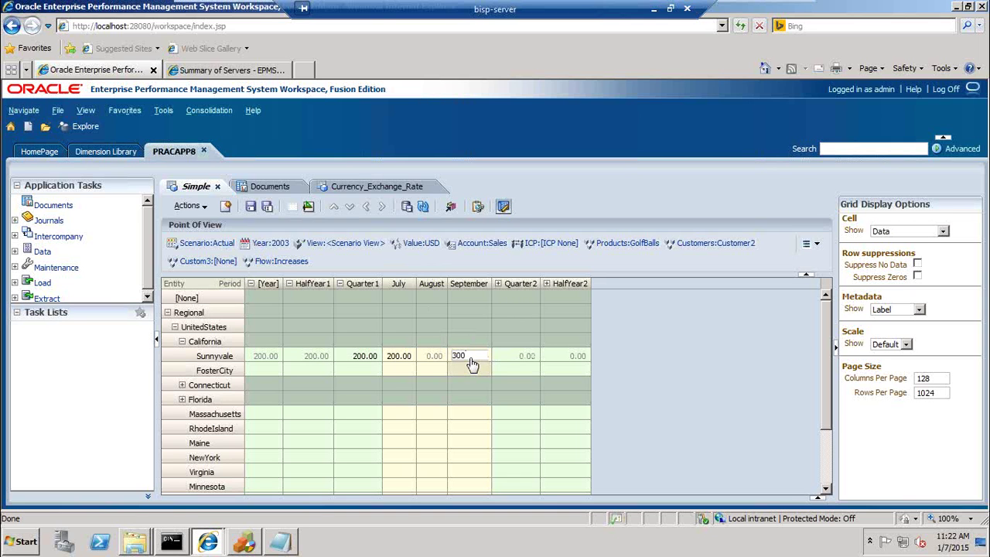
key("Return")
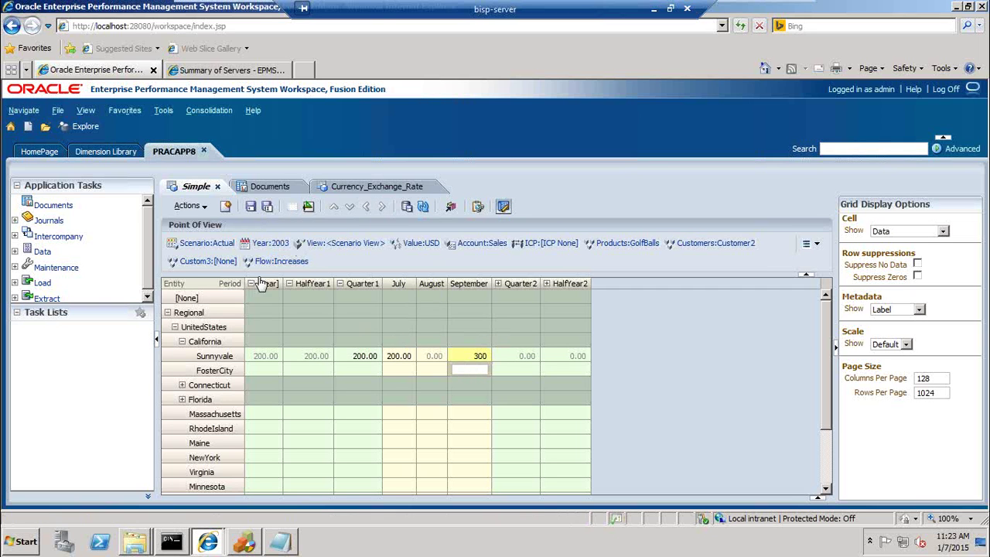
left_click(187, 207)
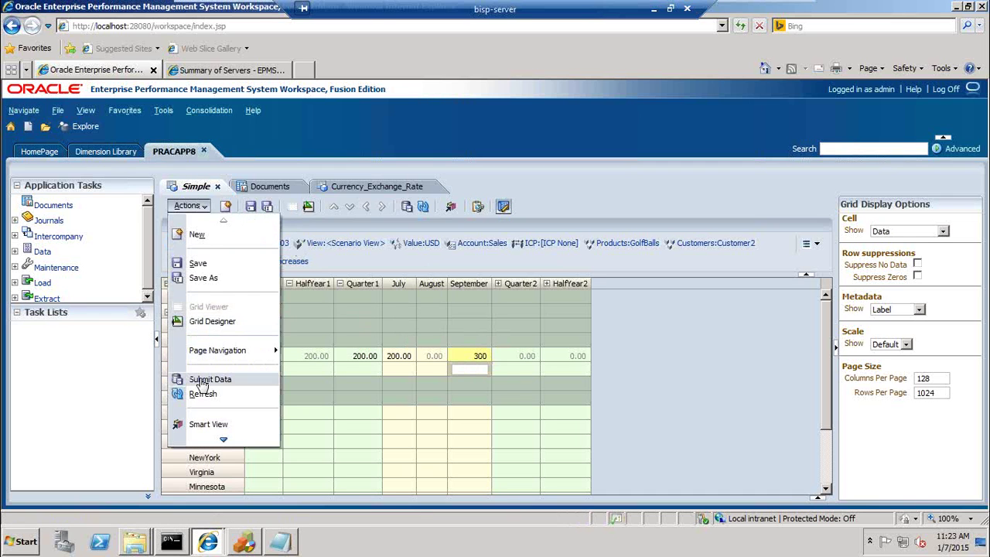
left_click(203, 380)
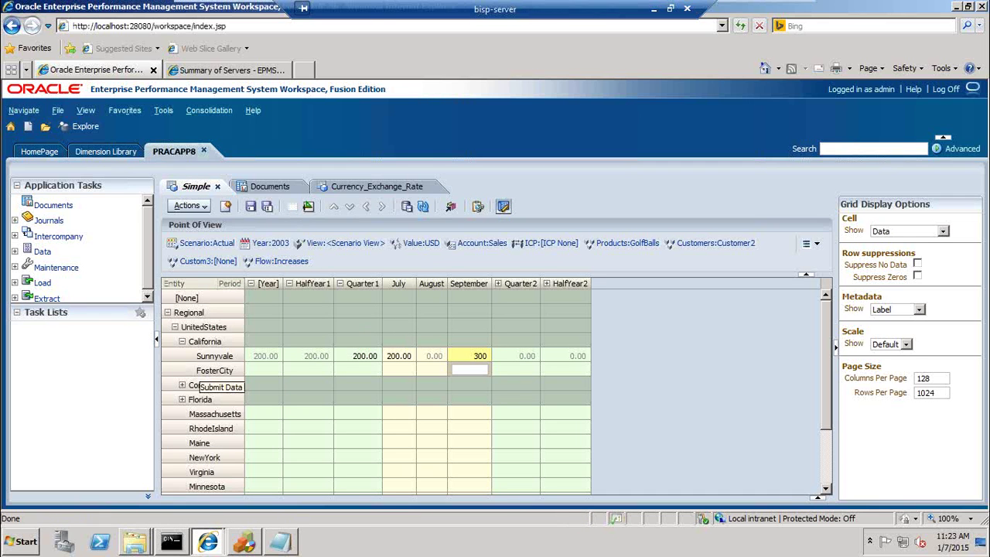
- Set the Value dimension in the Simple grid's point of view to EURO
left_click(424, 243)
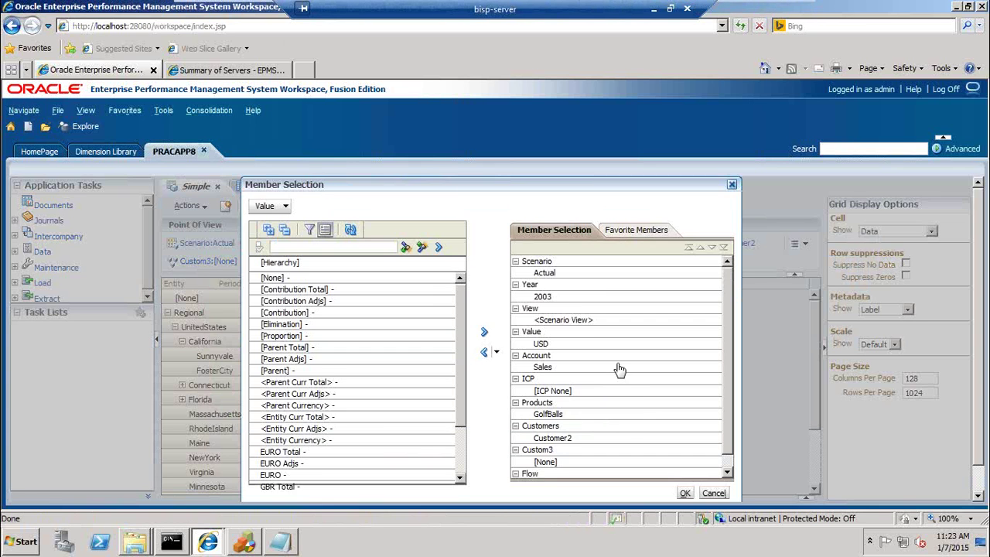
left_click(730, 467)
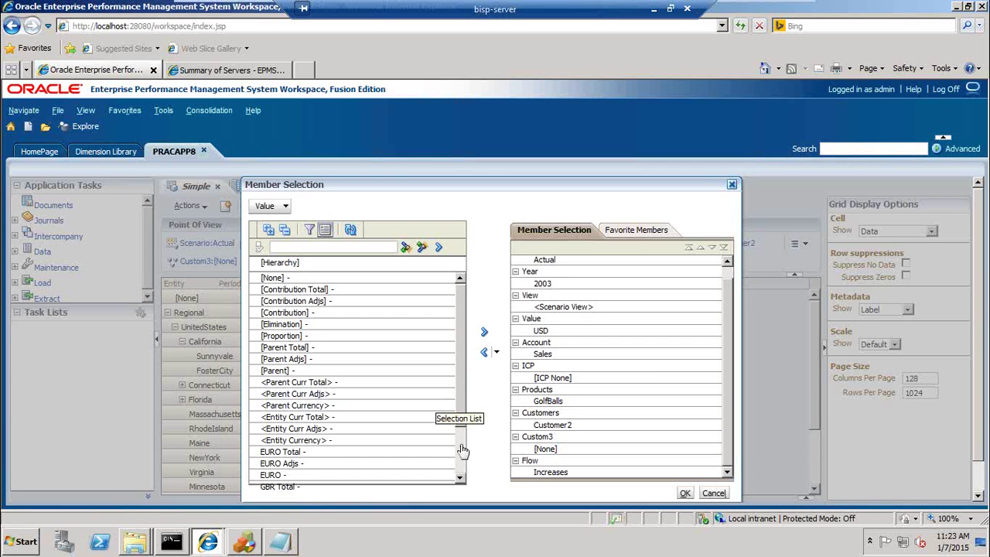
scroll(461, 449, "down", 2)
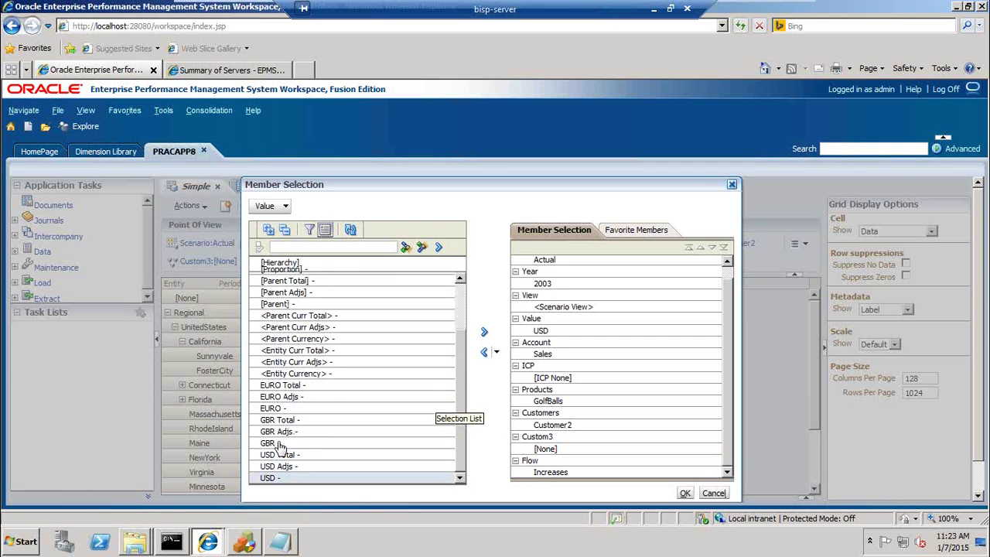
left_click(285, 410)
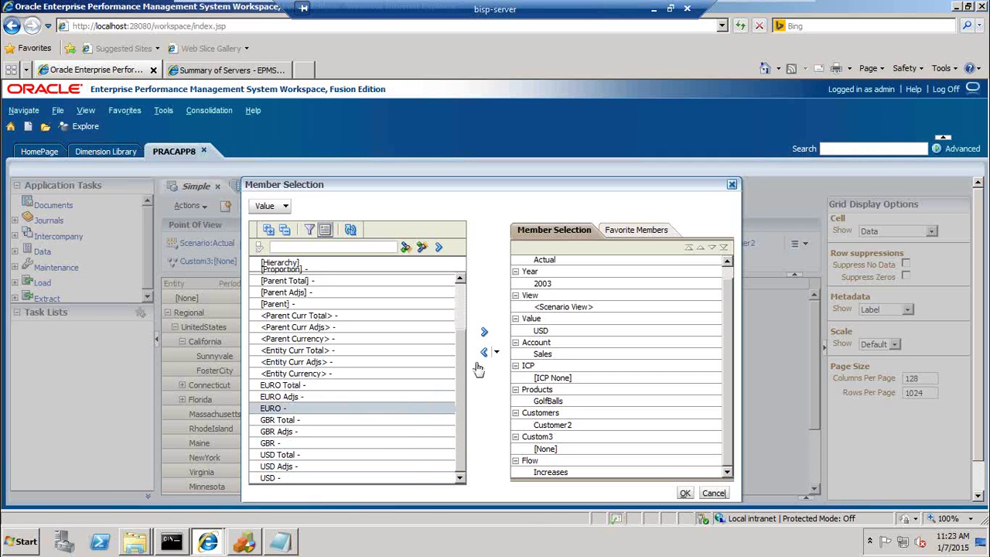
left_click(485, 332)
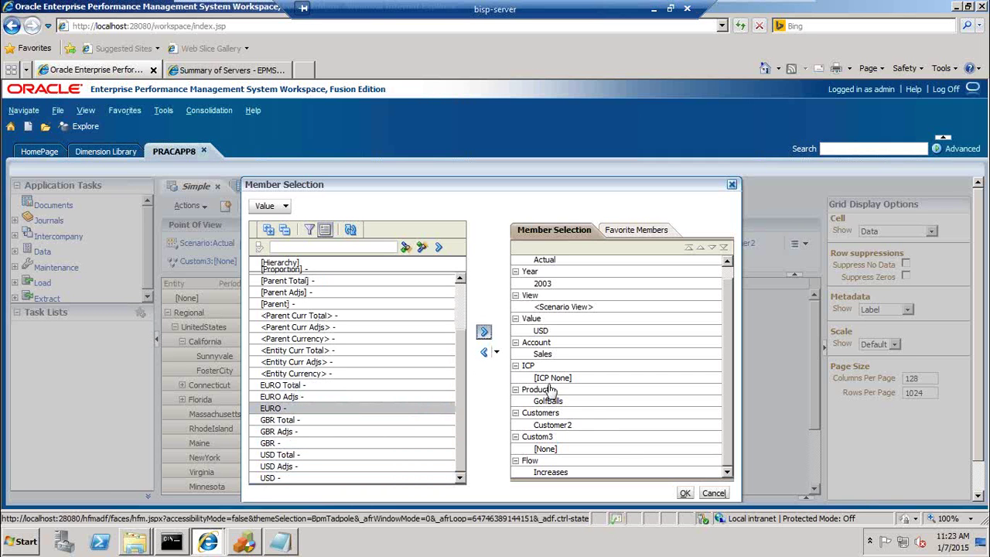
left_click(685, 493)
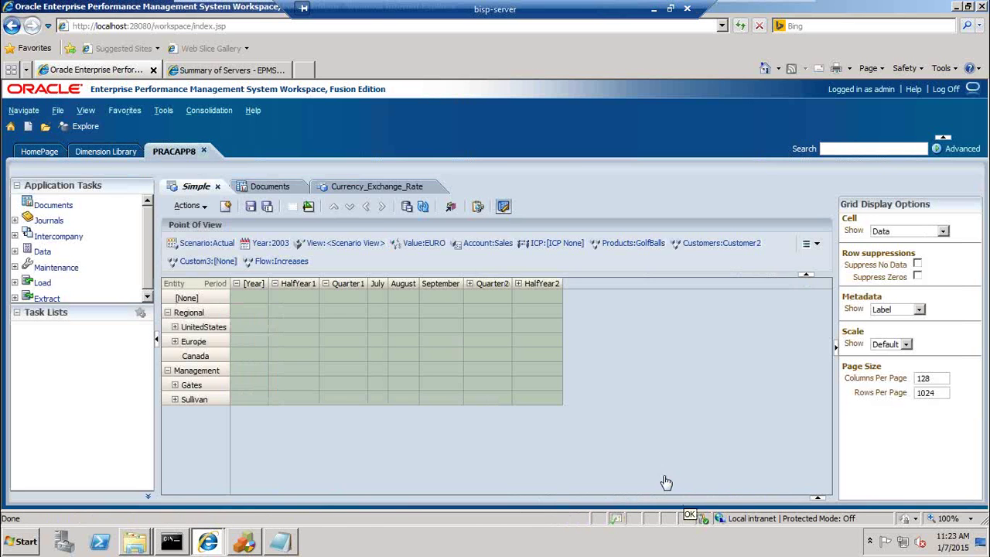
- Expand UnitedStates down to Sunnyvale and run Translate on its September cell
left_click(177, 328)
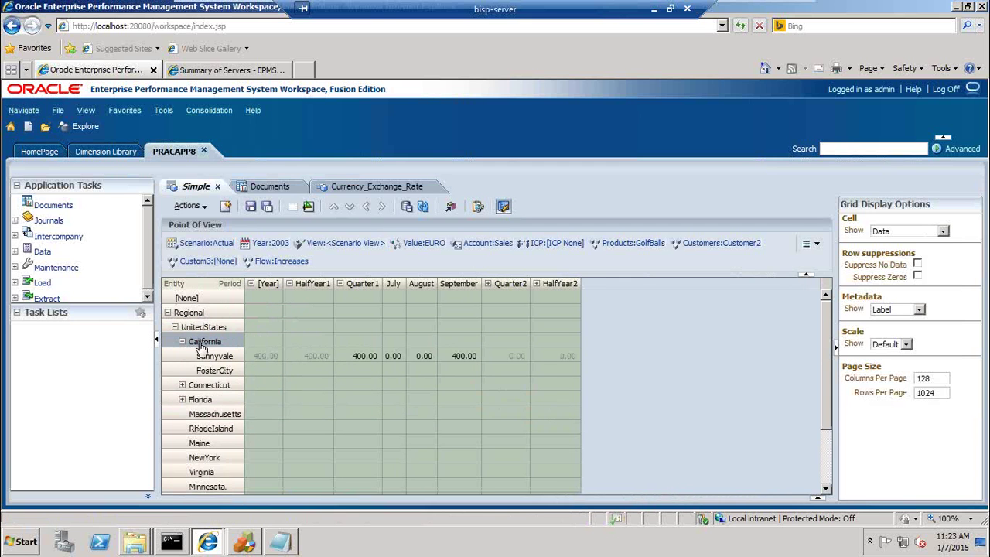
left_click(465, 359)
right_click(465, 359)
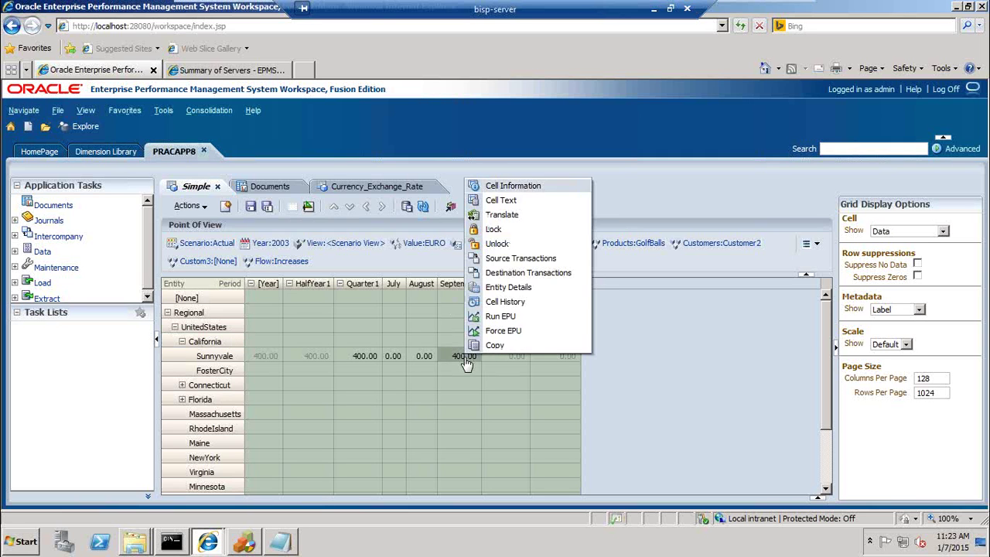
left_click(516, 219)
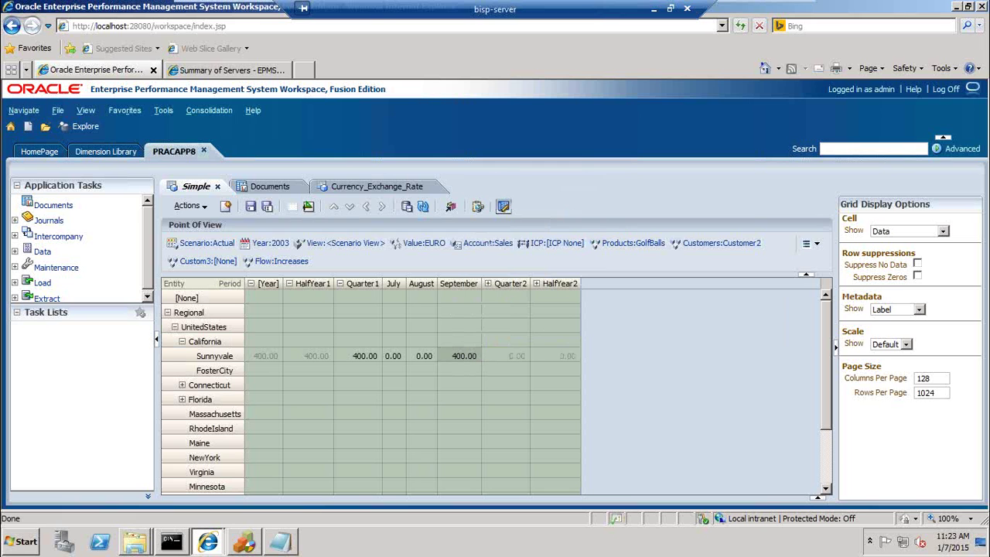